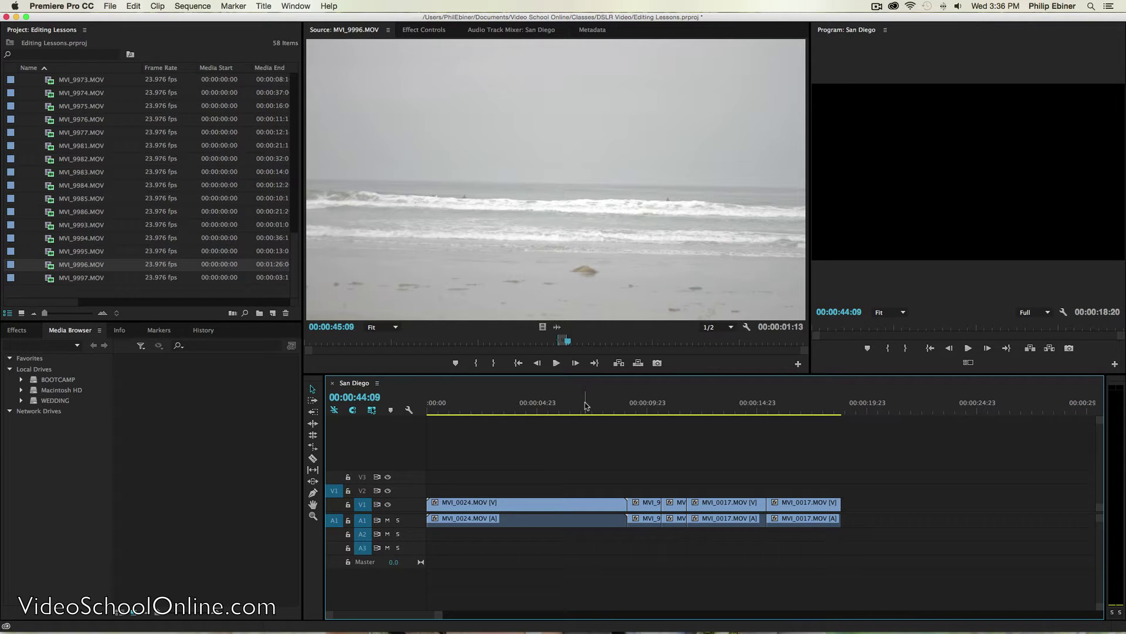
Show the Effects panel and move the playhead to 00:00:01:12
left_click(461, 405)
key("shift+7")
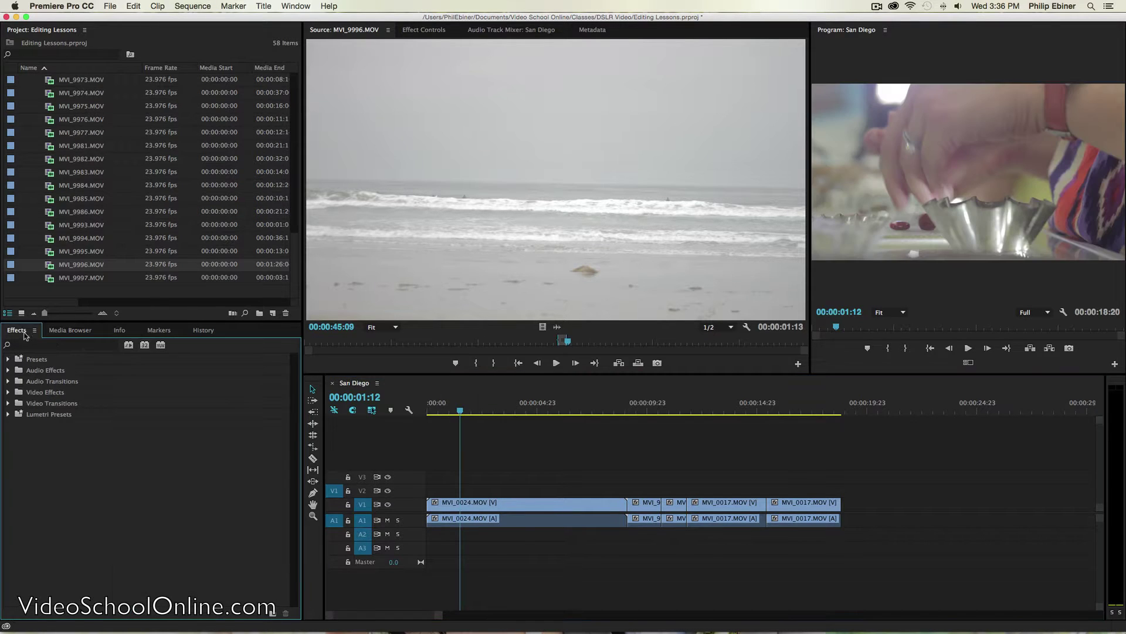
left_click(520, 454)
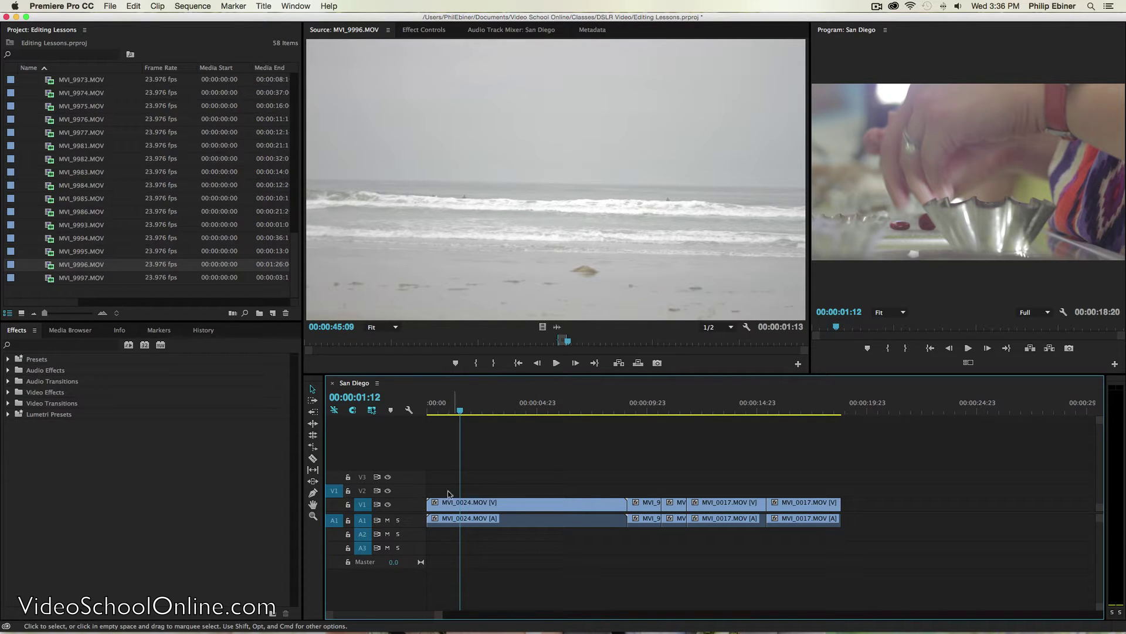
left_click_drag(528, 503, 508, 462)
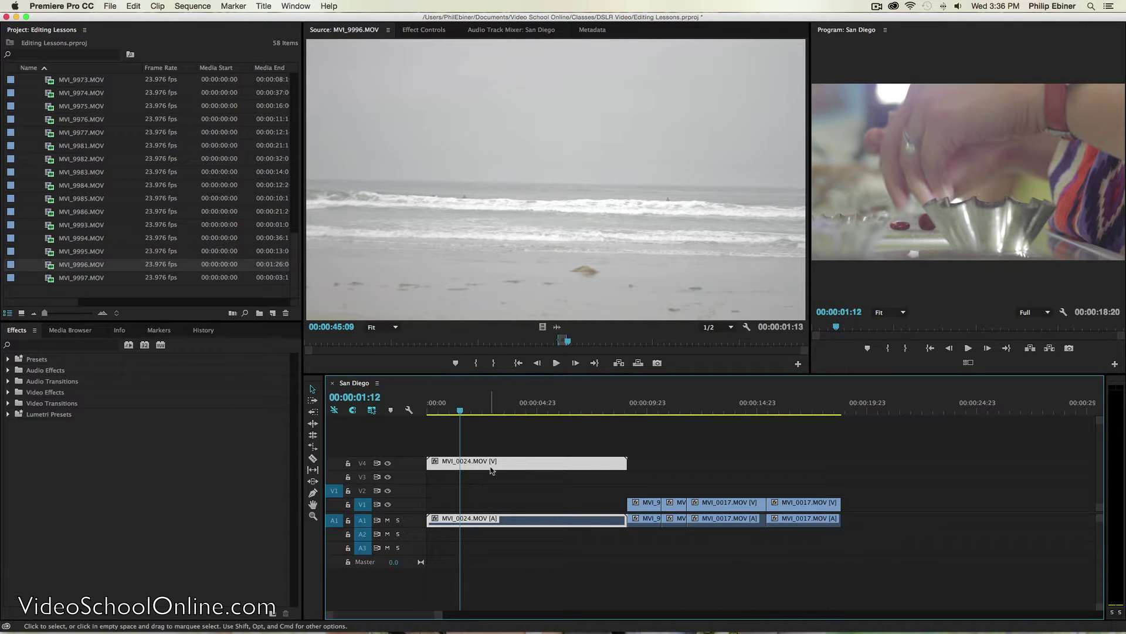
key("super+z")
key("super+z")
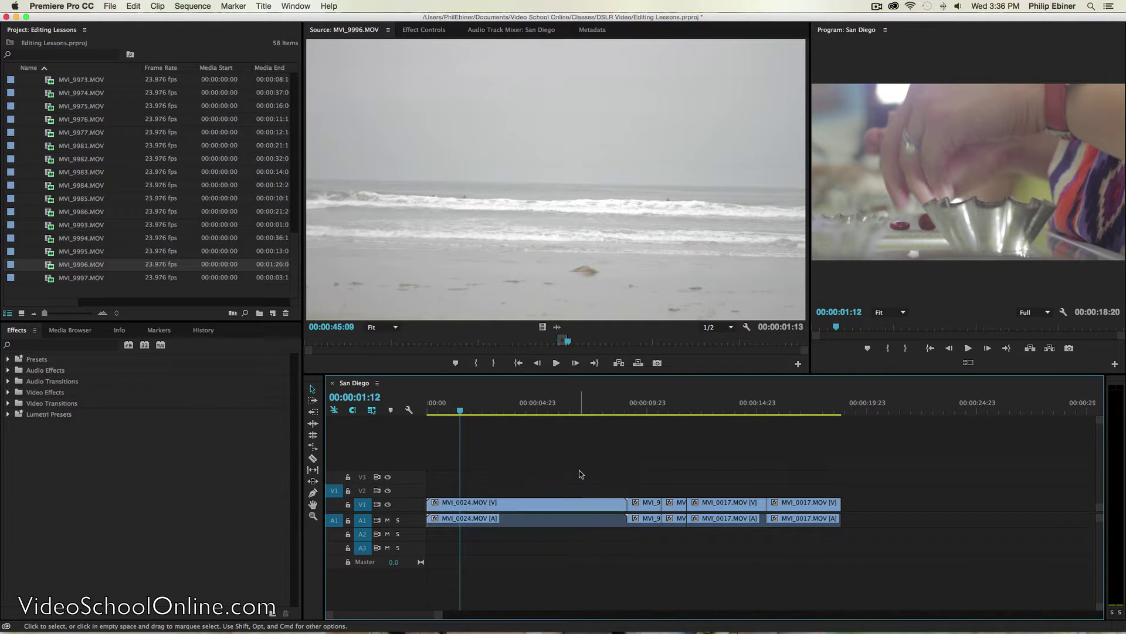
left_click(651, 523)
left_click_drag(650, 524, 488, 500)
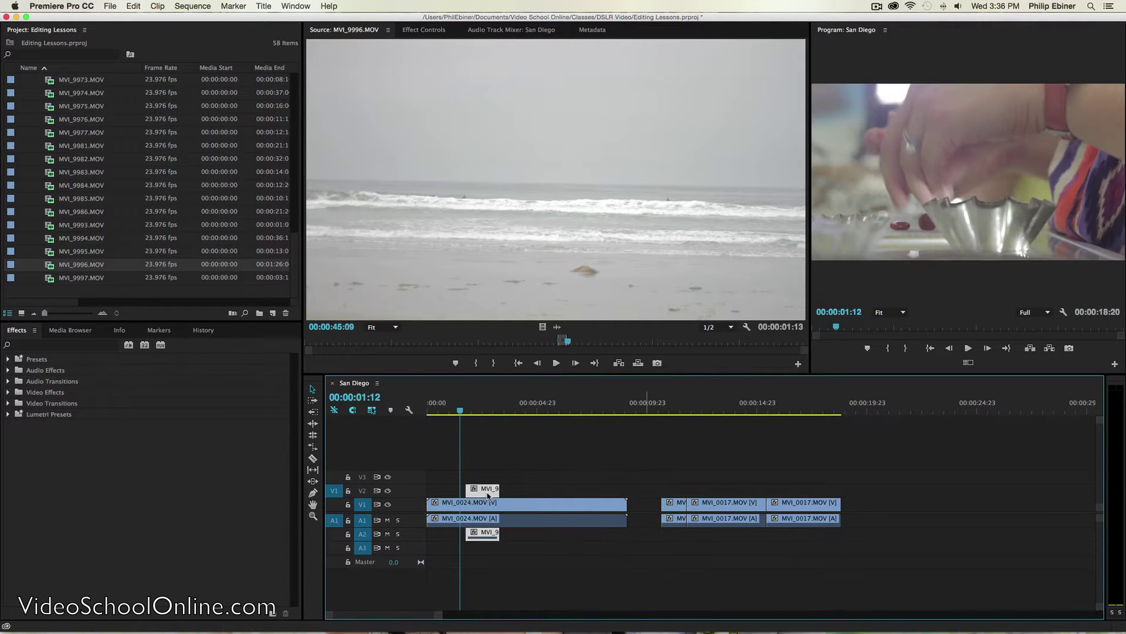
left_click(451, 409)
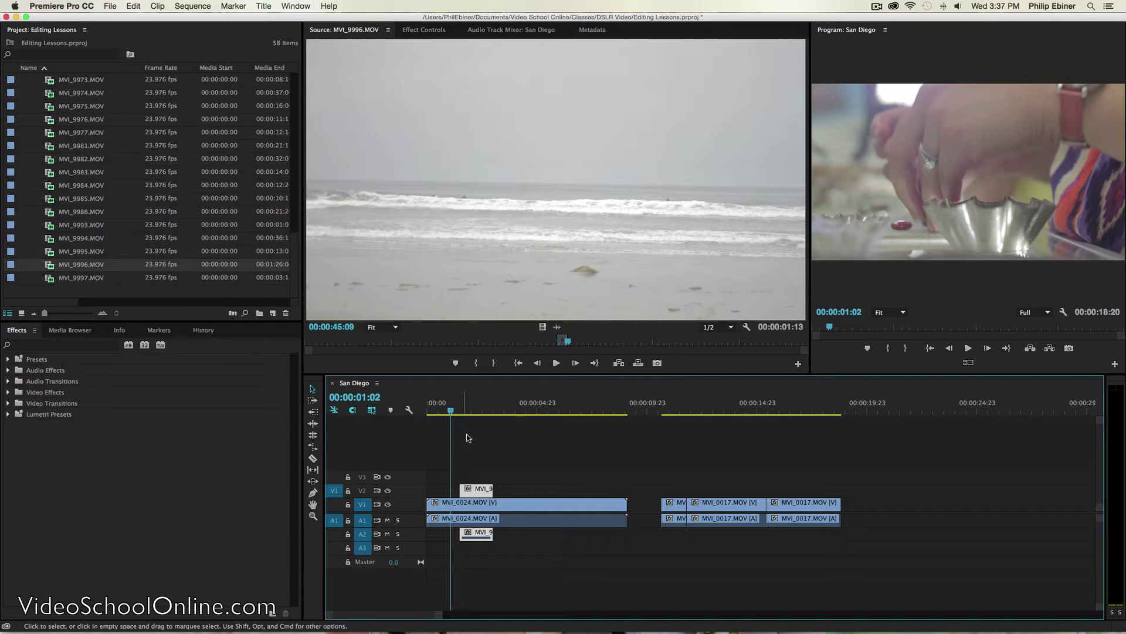
key("space")
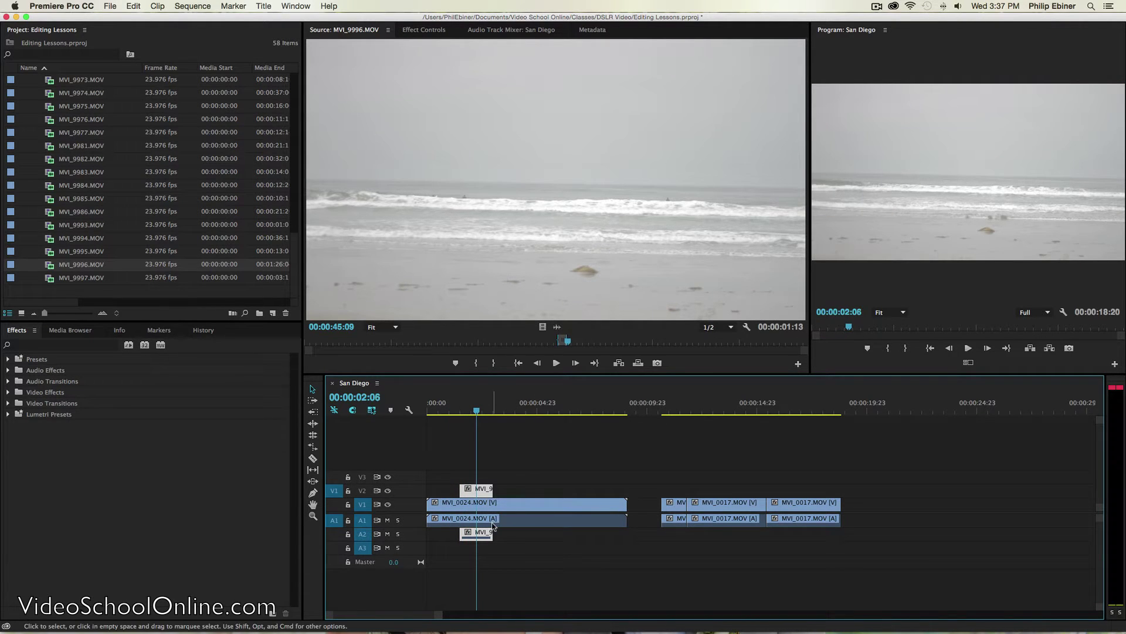
key("XF86AudioMute")
left_click_drag(480, 411, 450, 410)
key("space")
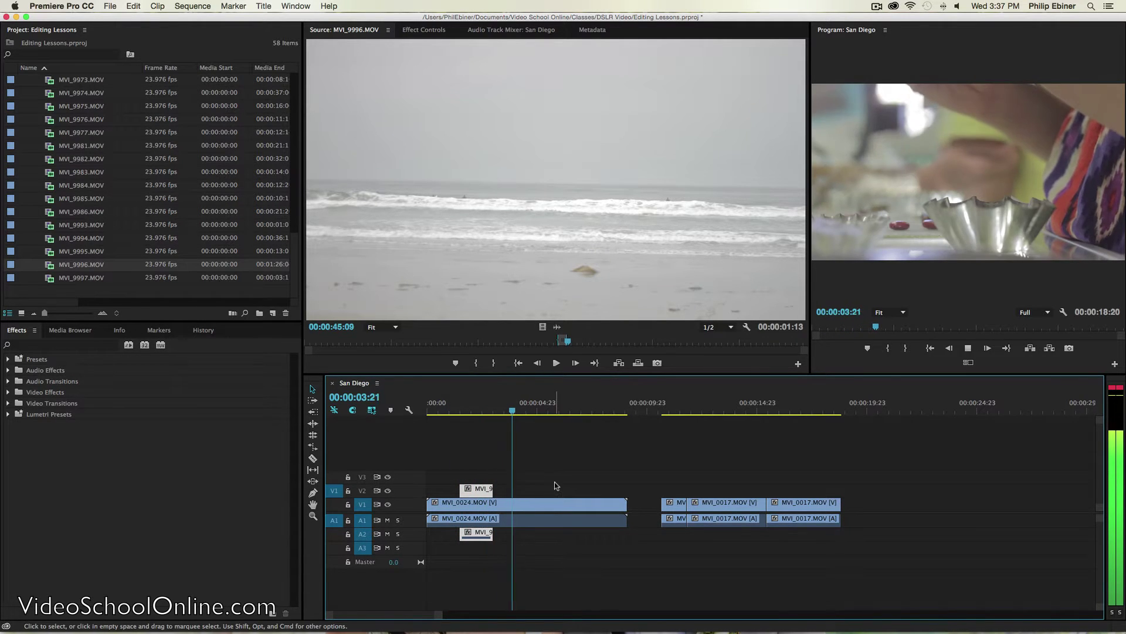
key("space")
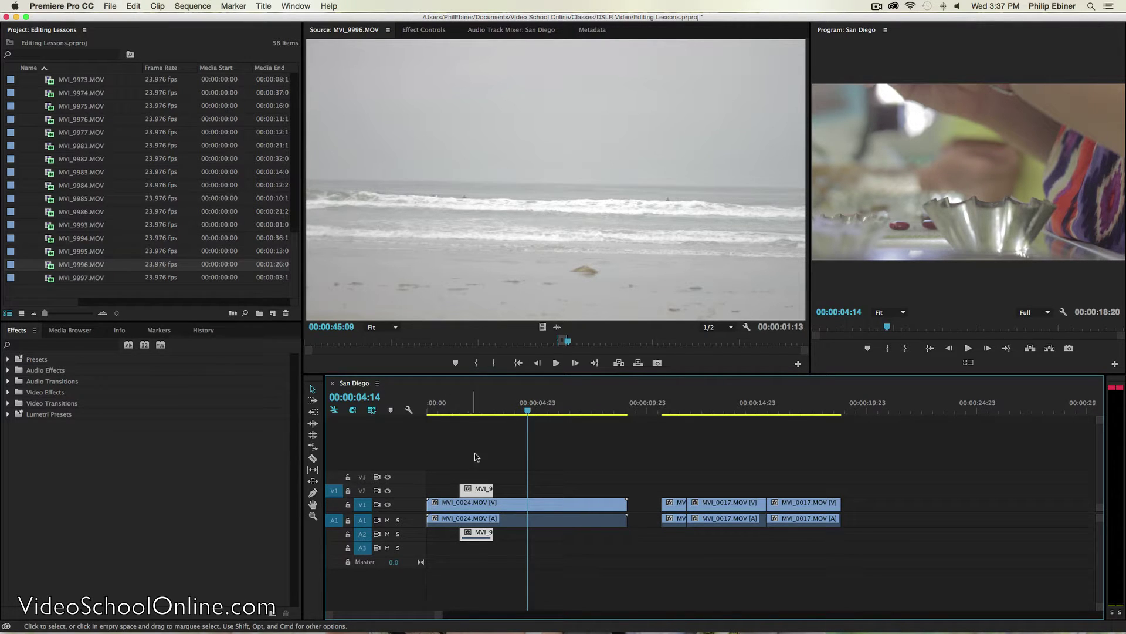
left_click(474, 410)
left_click(453, 414)
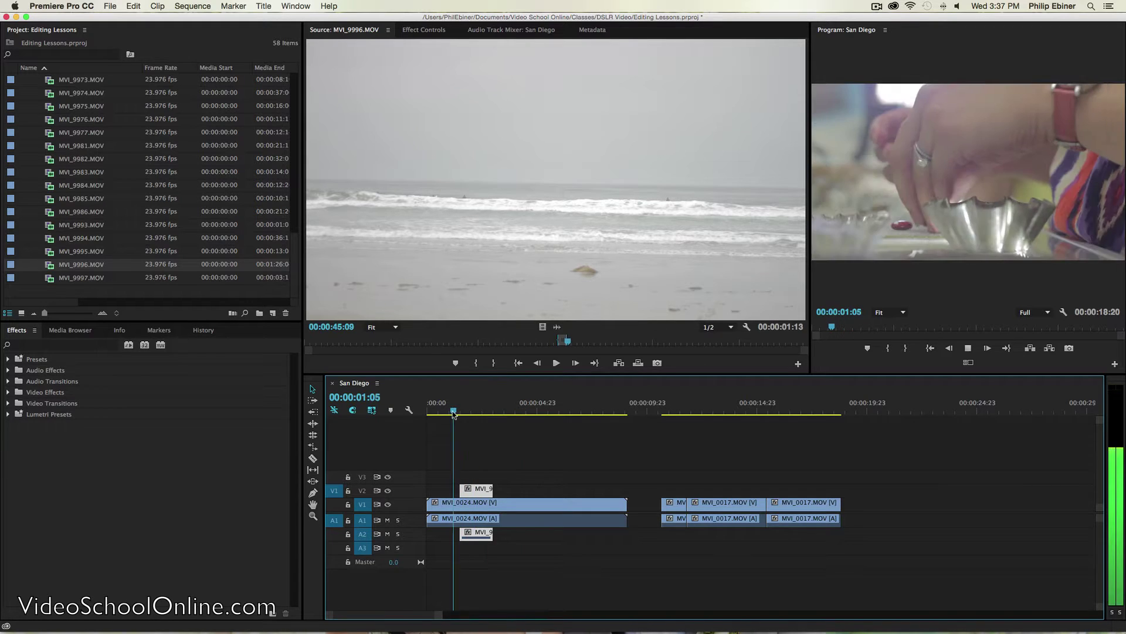
key("space")
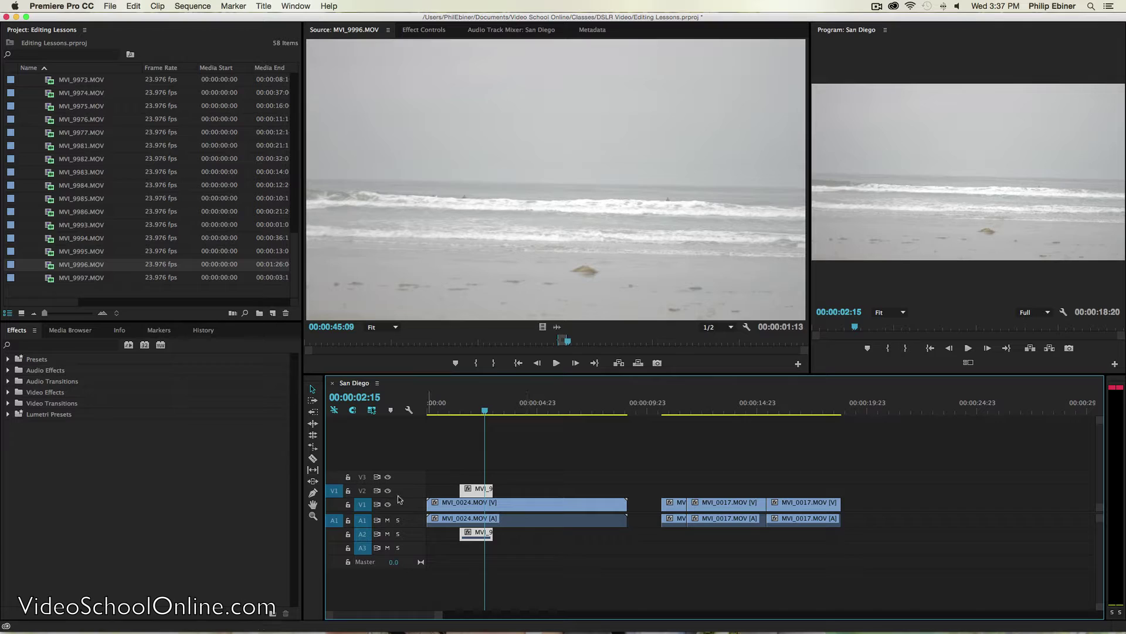
left_click(470, 475)
left_click_drag(474, 498, 640, 519)
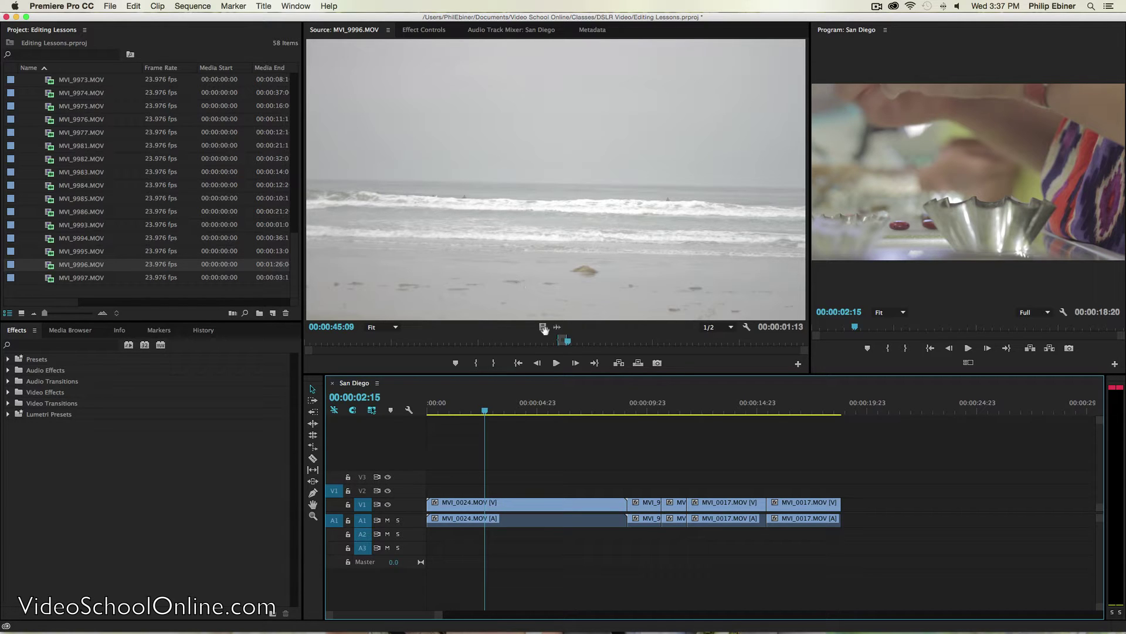
Widen the Program monitor over the Source monitor, play the sequence, and park near 00:00:03:14
left_click(550, 246)
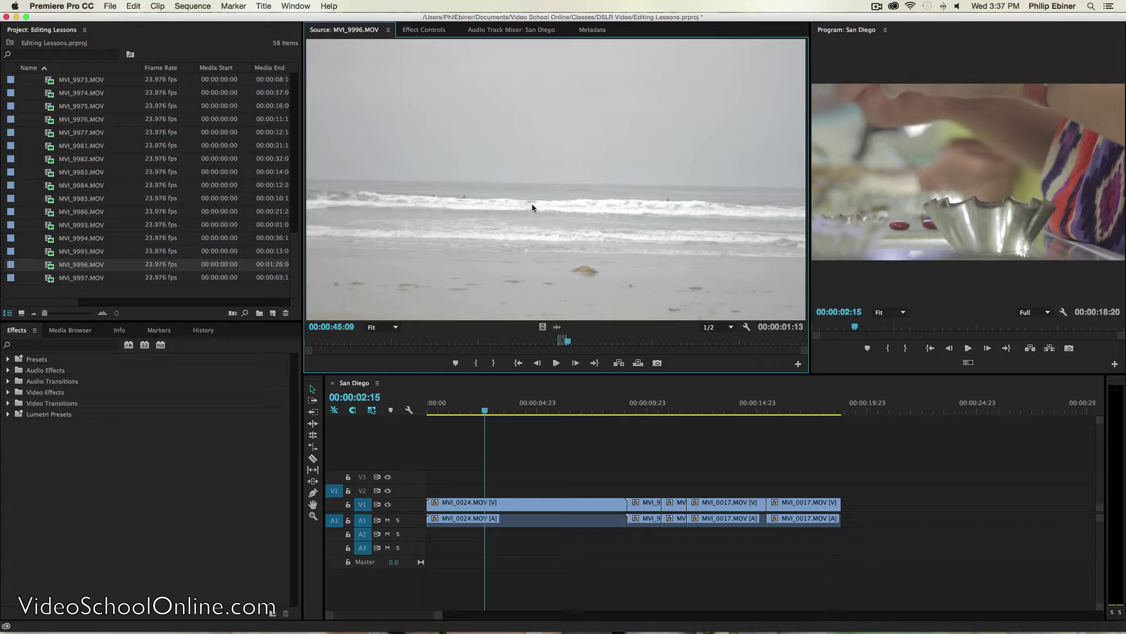
left_click(435, 411)
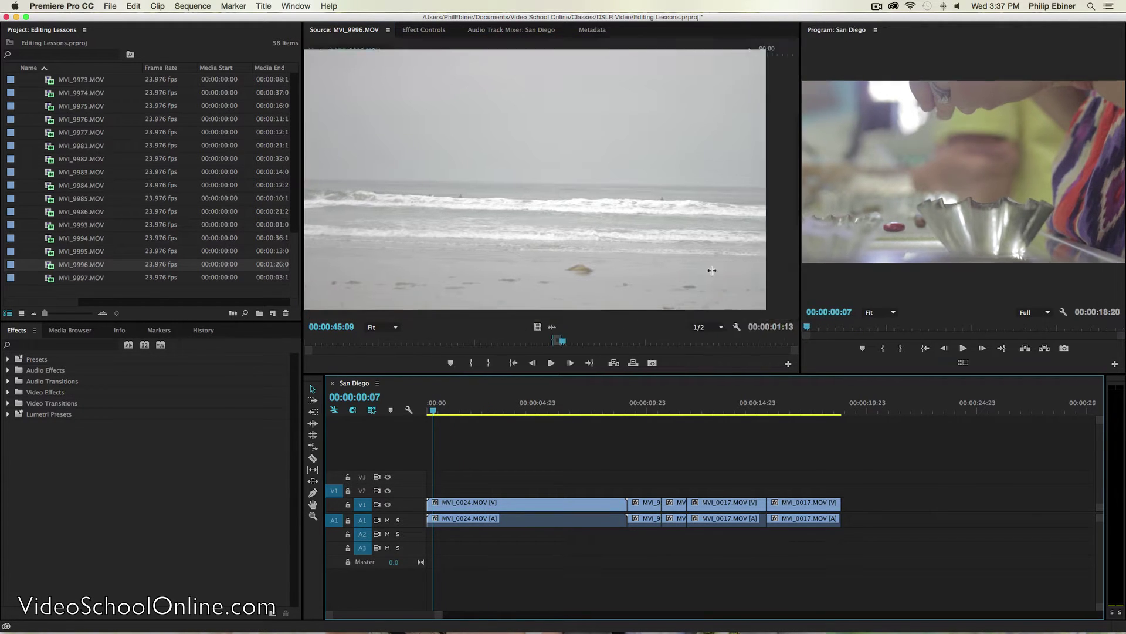
left_click_drag(809, 275, 626, 275)
key("space")
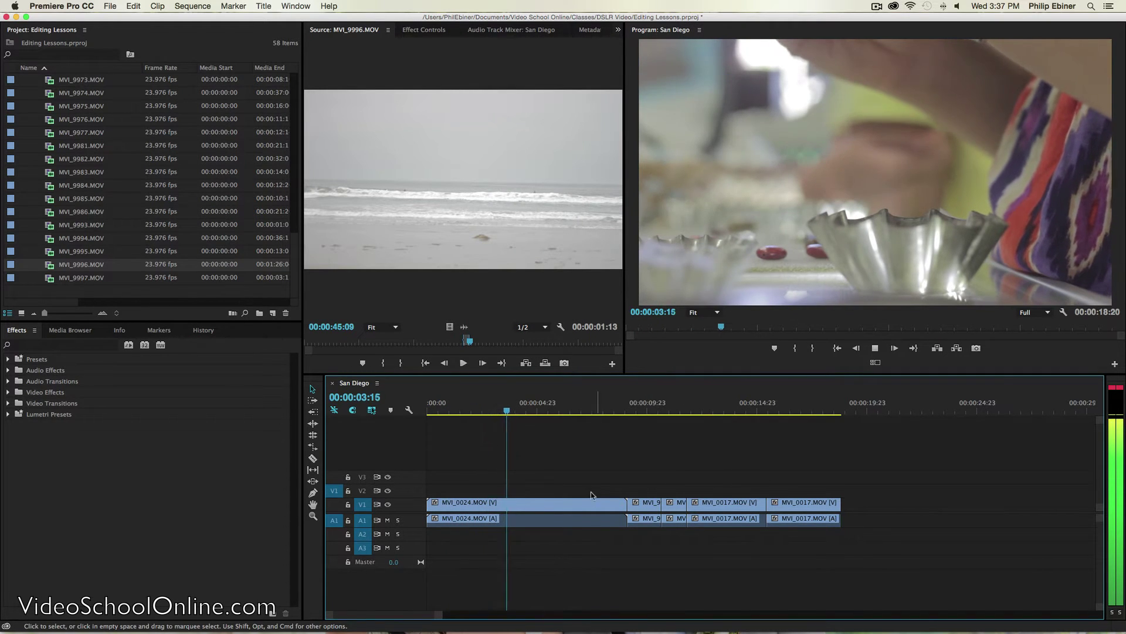
key("space")
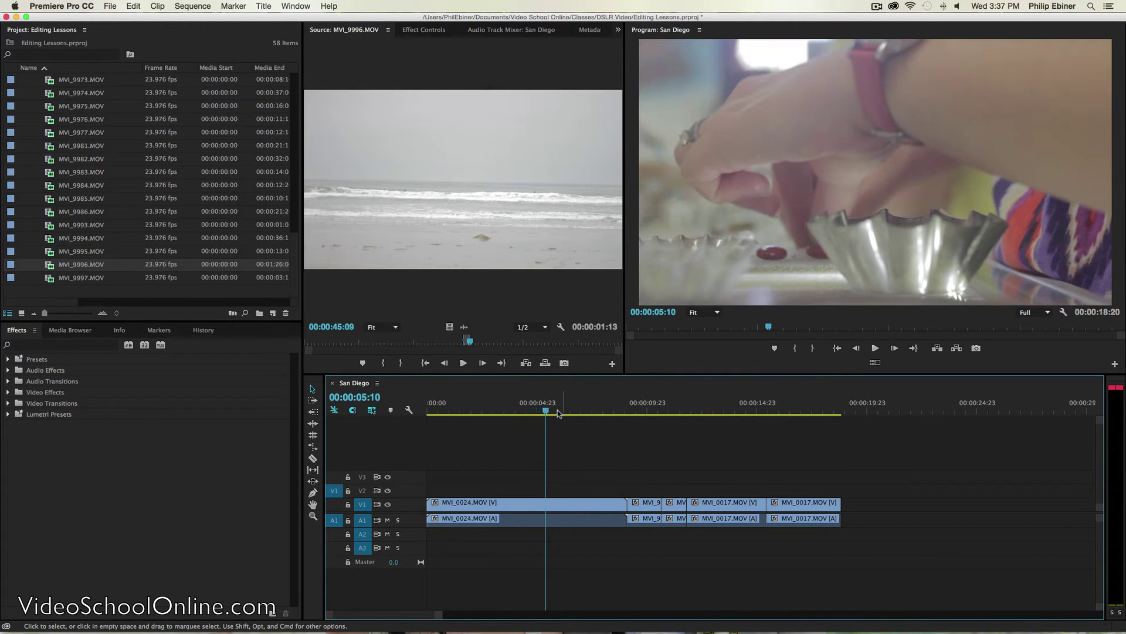
left_click_drag(545, 410, 509, 413)
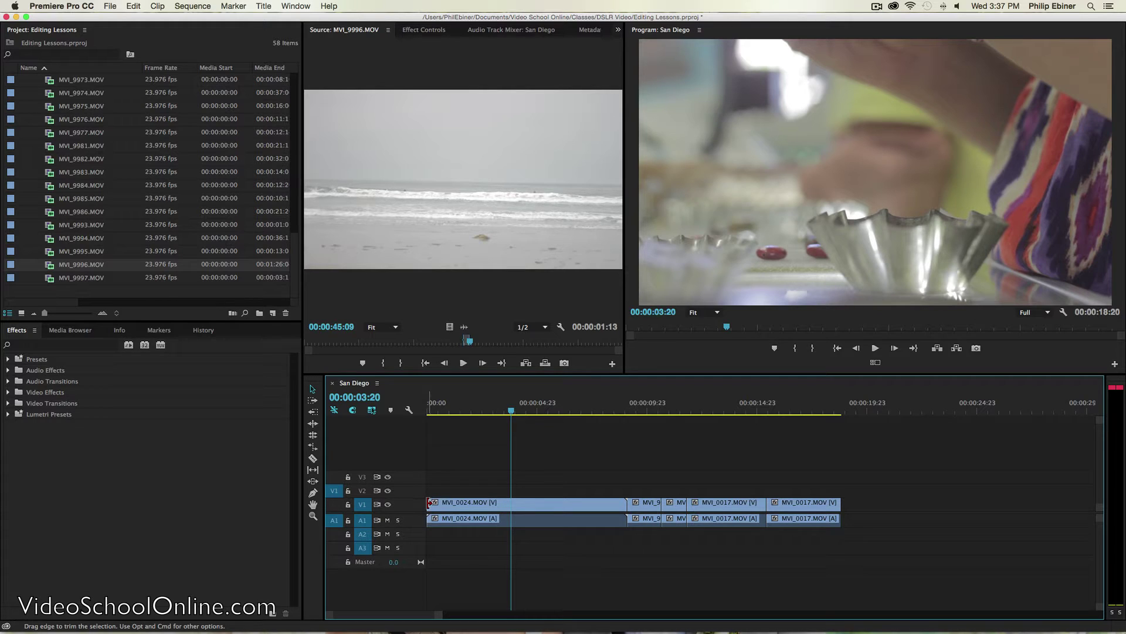
Try trimming MVI_0024's start to the playhead at 00:00:03:13, then undo it
left_click_drag(433, 502, 503, 503)
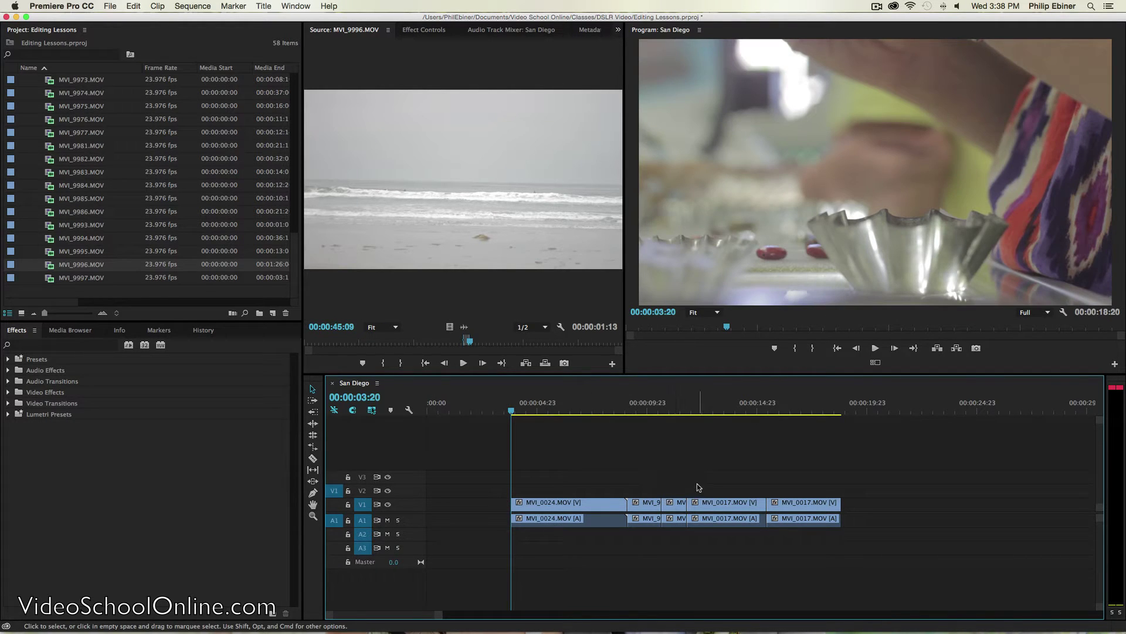
left_click_drag(480, 411, 507, 412)
key("super+z")
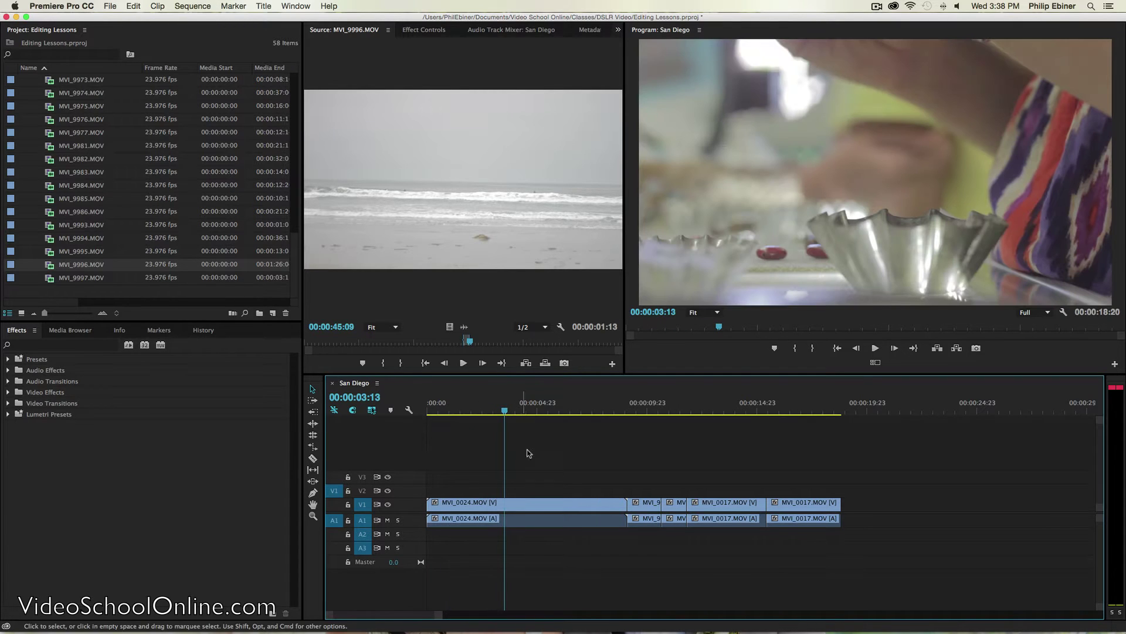
Razor-cut MVI_0024 at the playhead and scrub to review the second piece
left_click(313, 458)
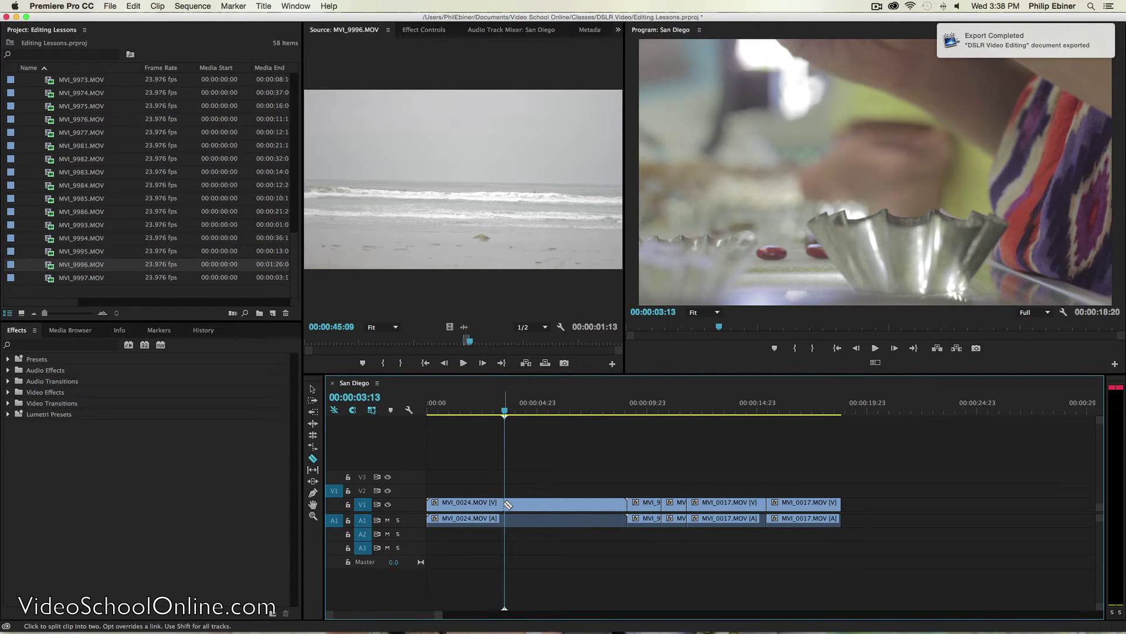
left_click(506, 503)
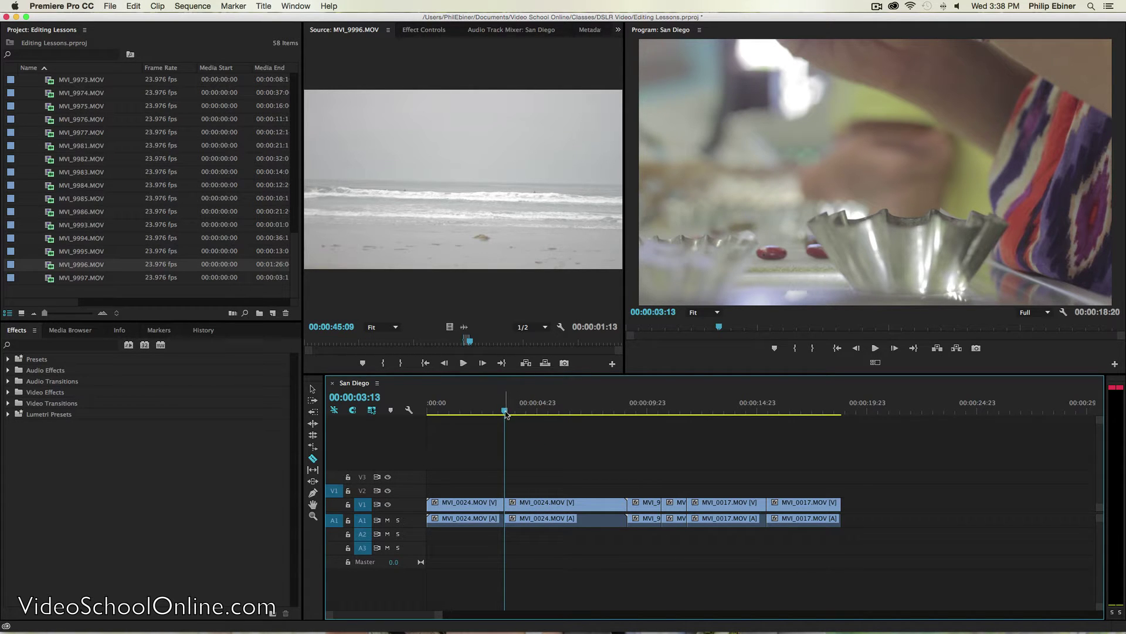
left_click_drag(506, 412, 547, 413)
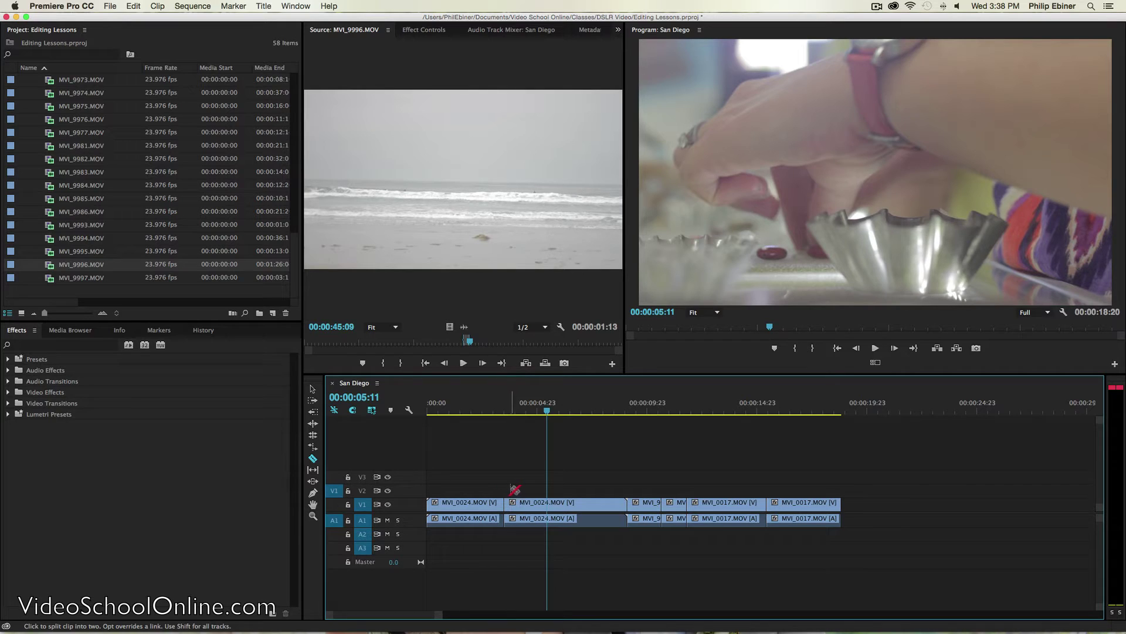
Delete the first MVI_0024 piece and test moving the later clips, undoing the gap closure
left_click(313, 389)
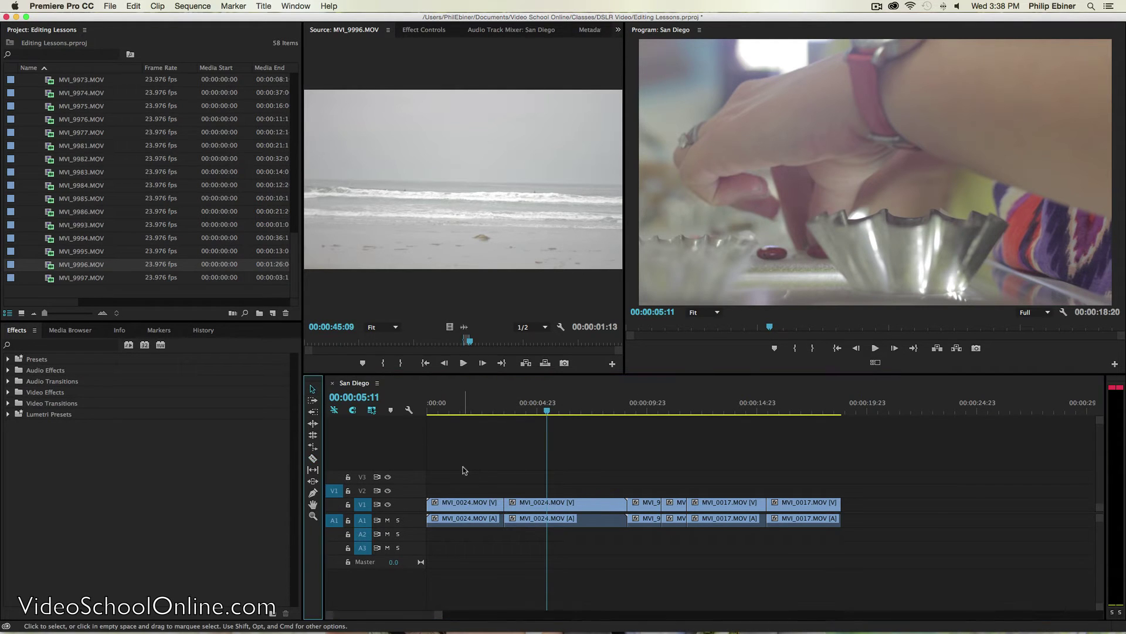
left_click_drag(463, 469, 476, 548)
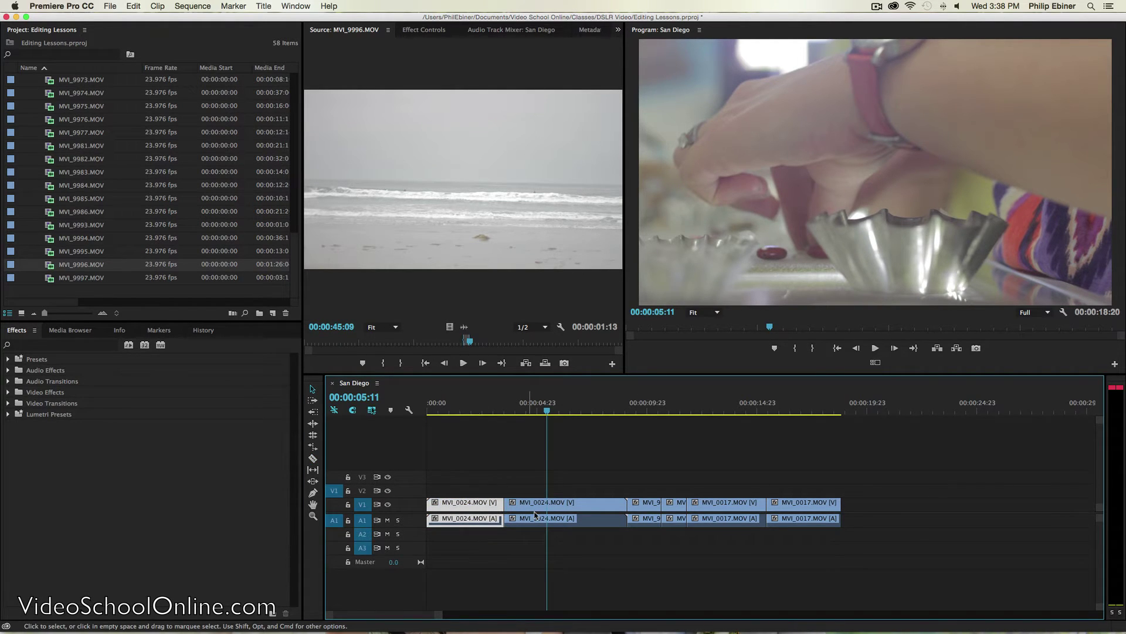
key("Delete")
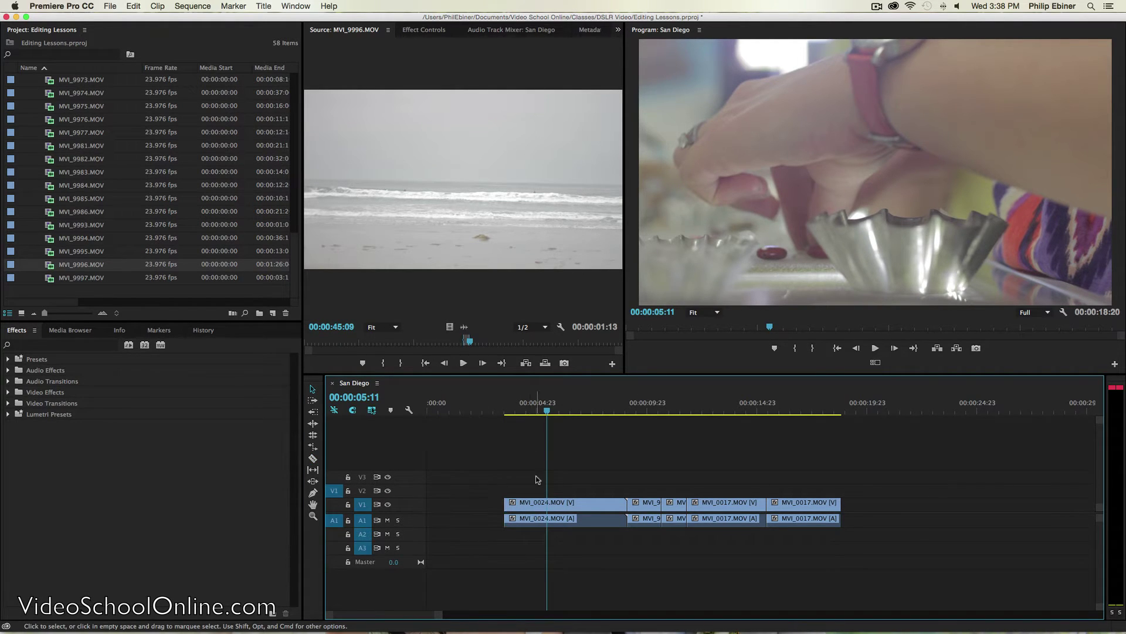
left_click(471, 508)
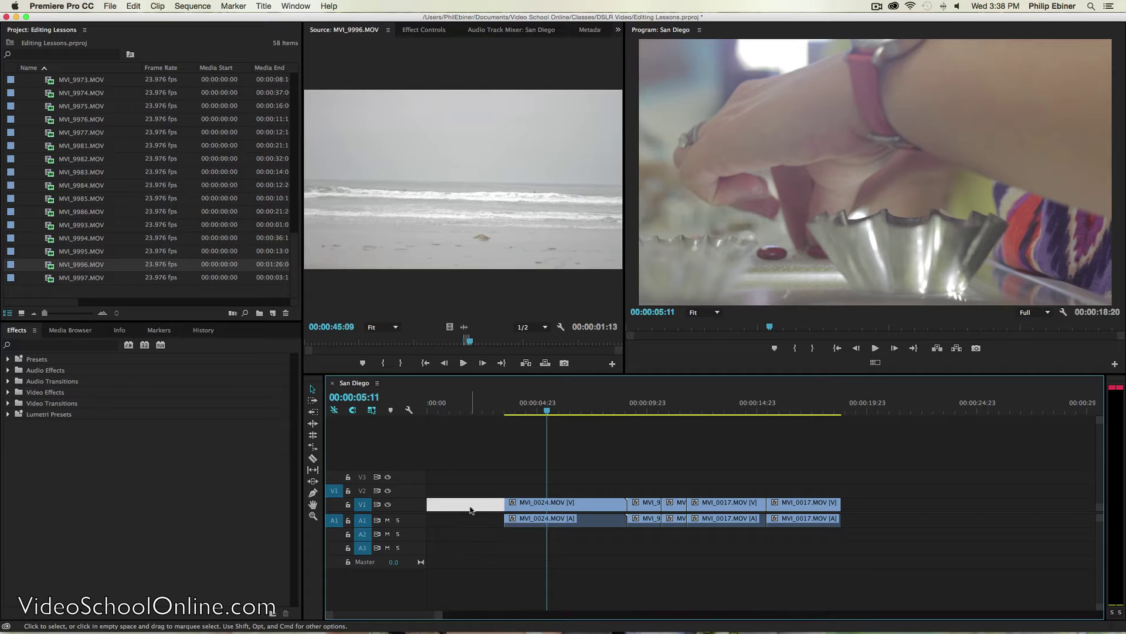
left_click(714, 477)
left_click_drag(645, 485, 893, 515)
left_click_drag(733, 487, 852, 512)
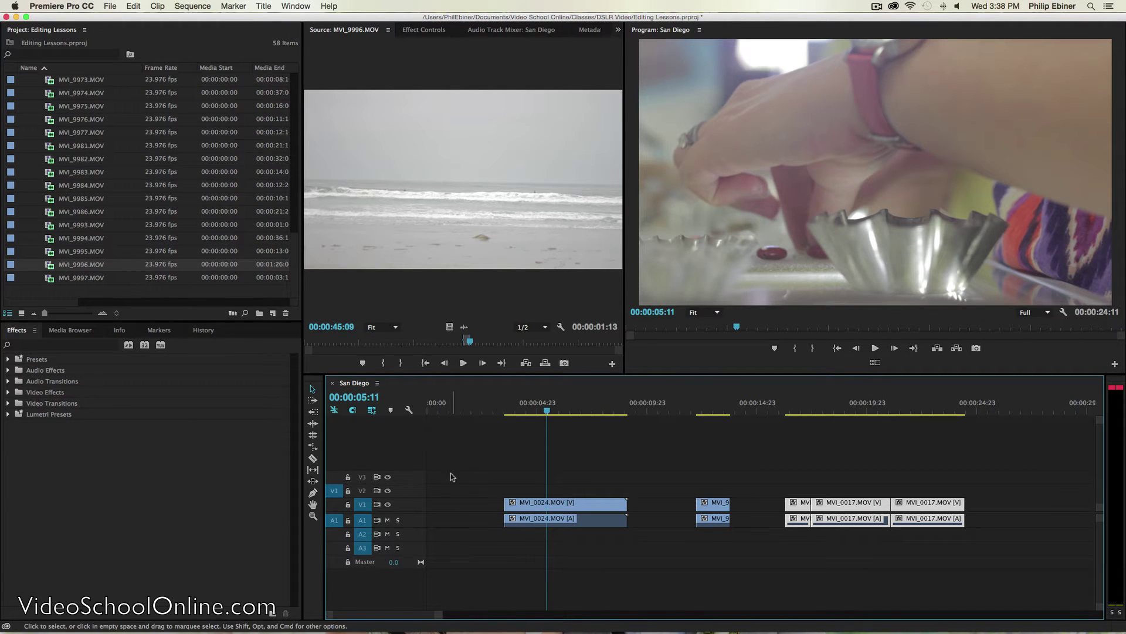
left_click_drag(862, 505, 810, 506)
key("super+z")
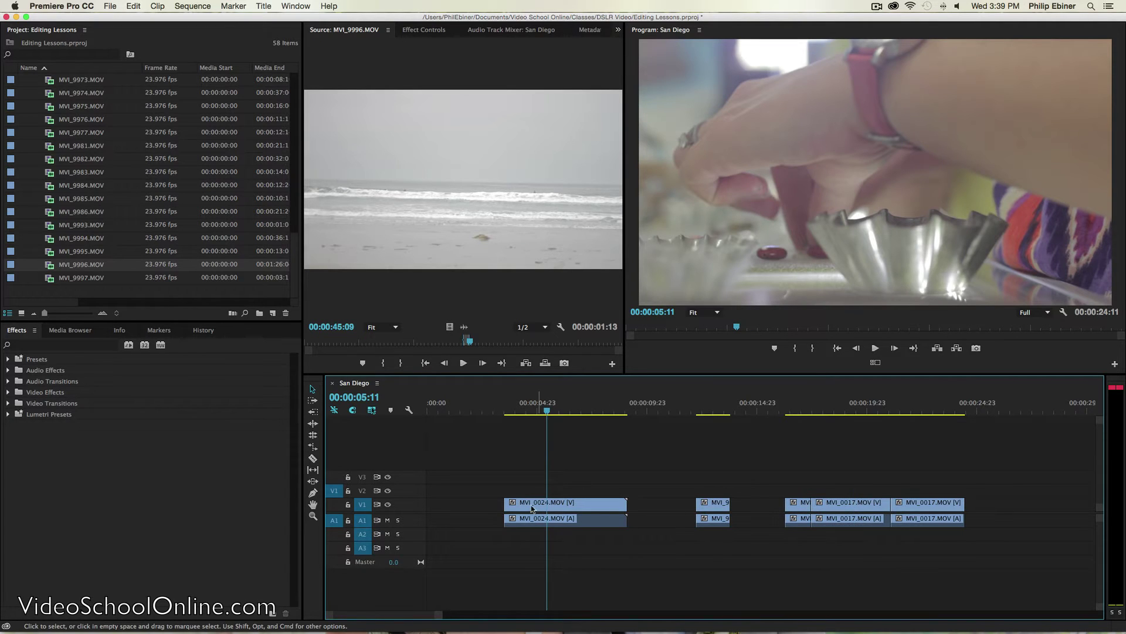
Ripple-delete the empty gaps on V1 so all clips sit back to back
left_click(485, 505)
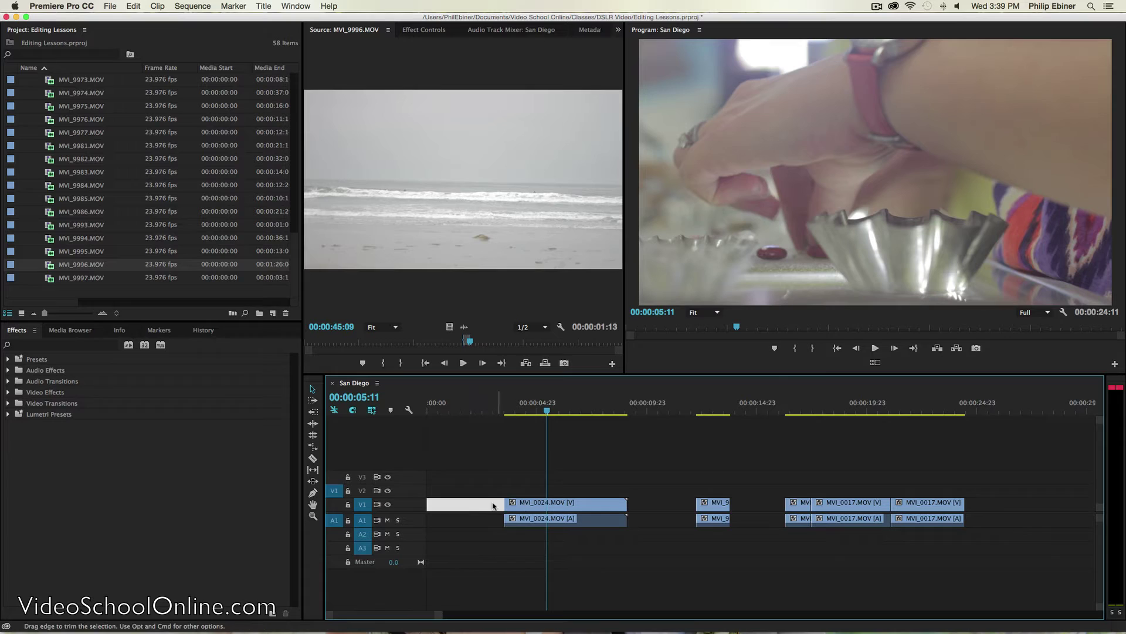
key("Delete")
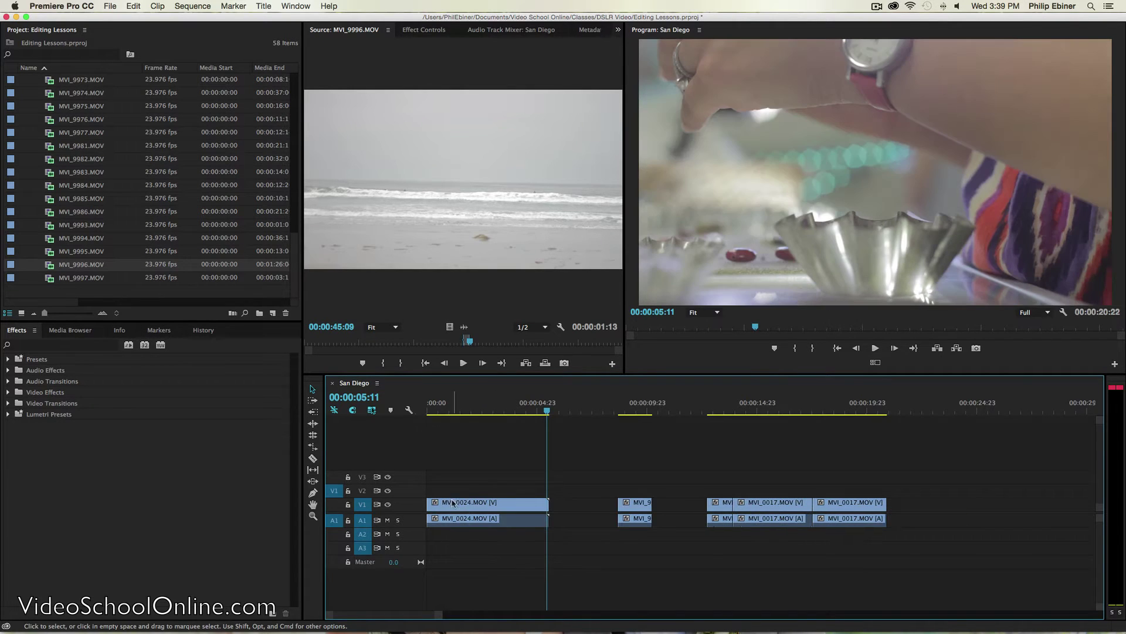
left_click(585, 508)
key("Delete")
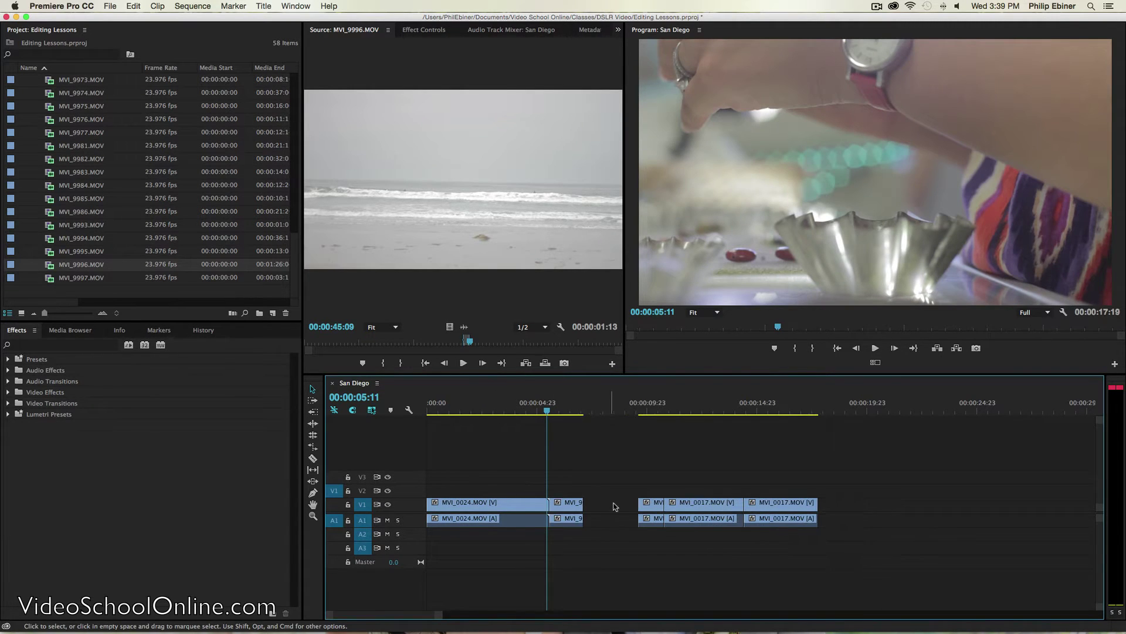
left_click(613, 506)
key("Delete")
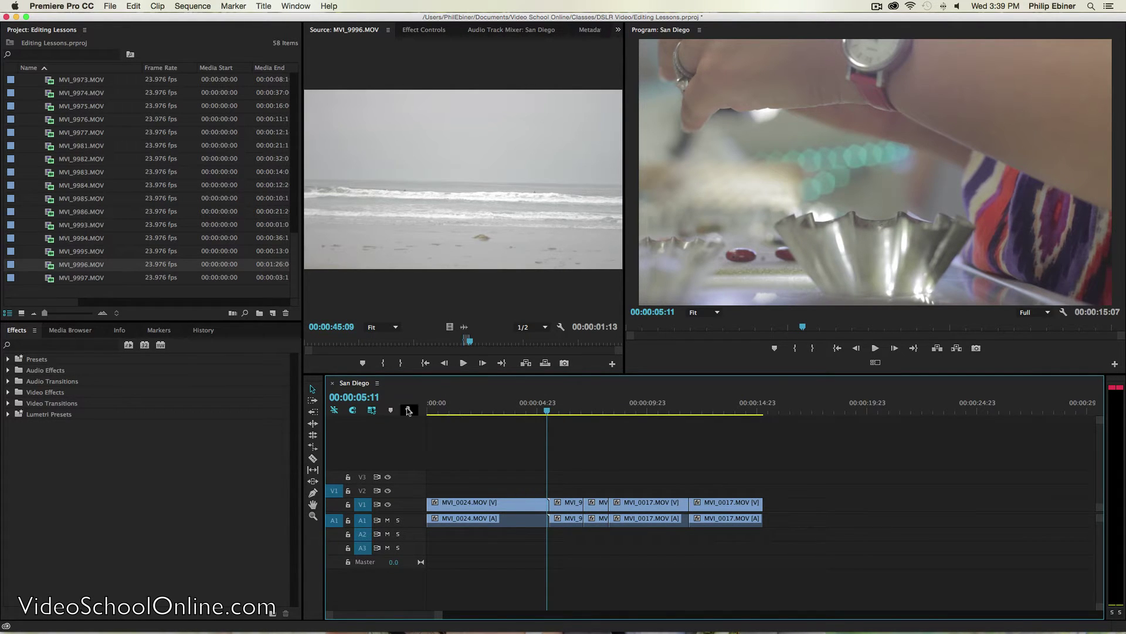
Play the sequence from the start and stop at 00:00:02:19
key("Home")
key("space")
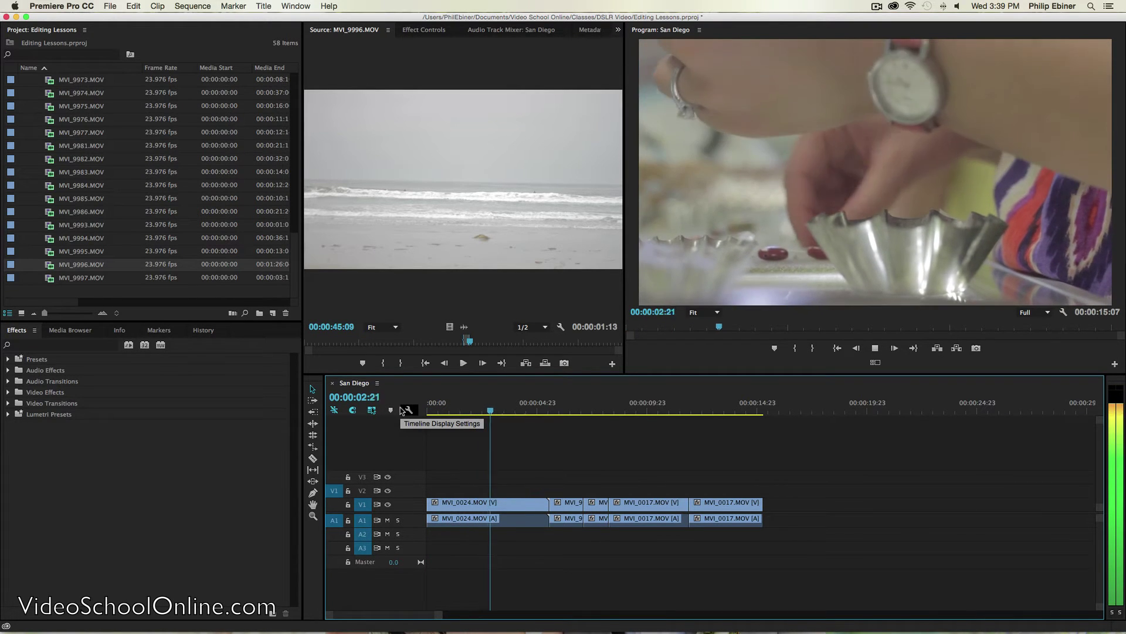
key("space")
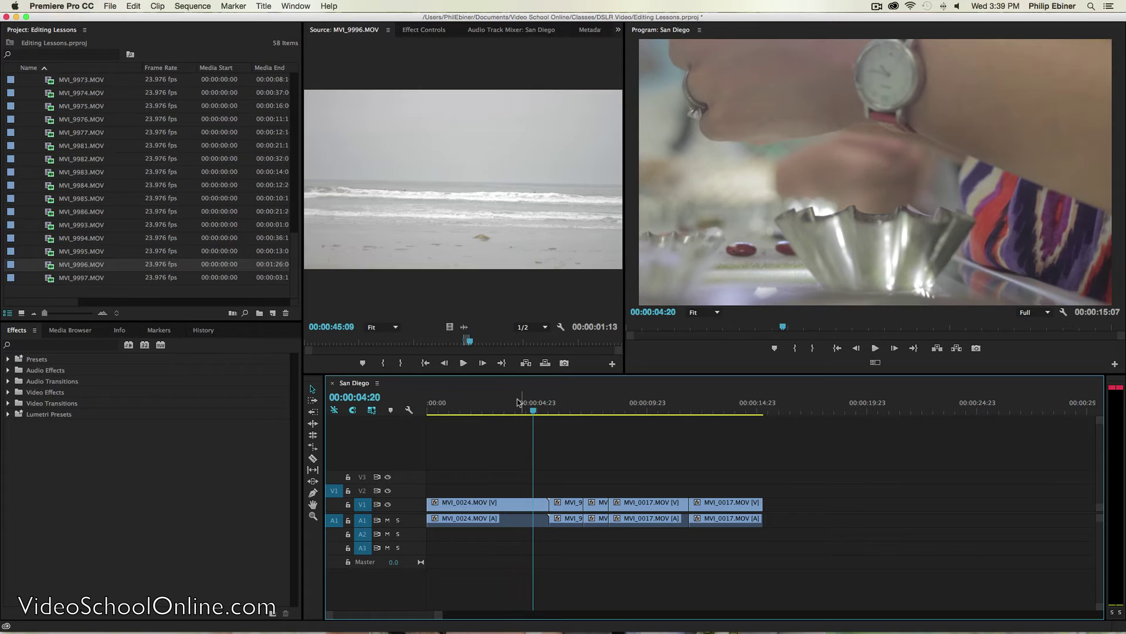
key("Home")
key("space")
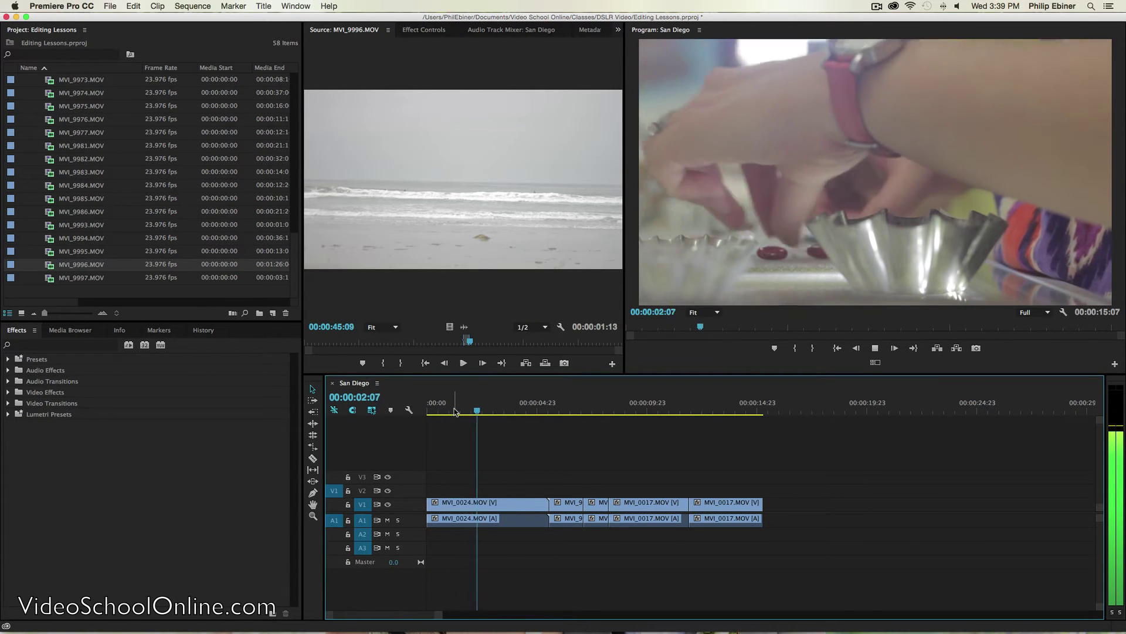
key("space")
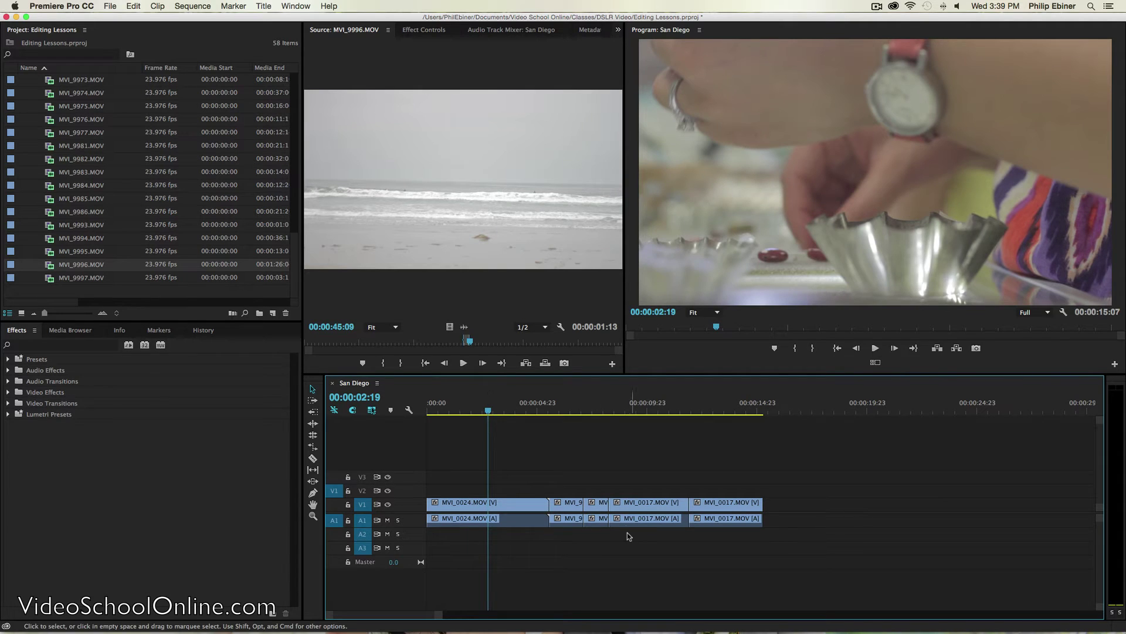
Try trimming and razor-cutting MVI_0024's end, undoing both attempts
left_click_drag(549, 503, 490, 503)
key("super+z")
key("c")
left_click(491, 503)
key("v")
left_click(510, 510)
key("Delete")
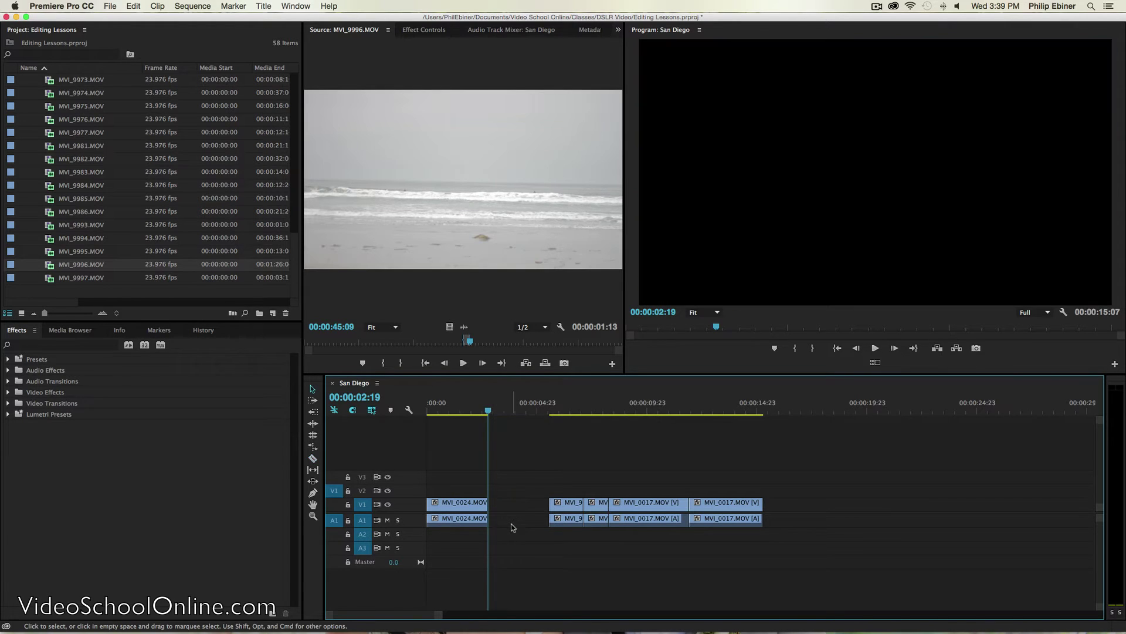
key("super+z")
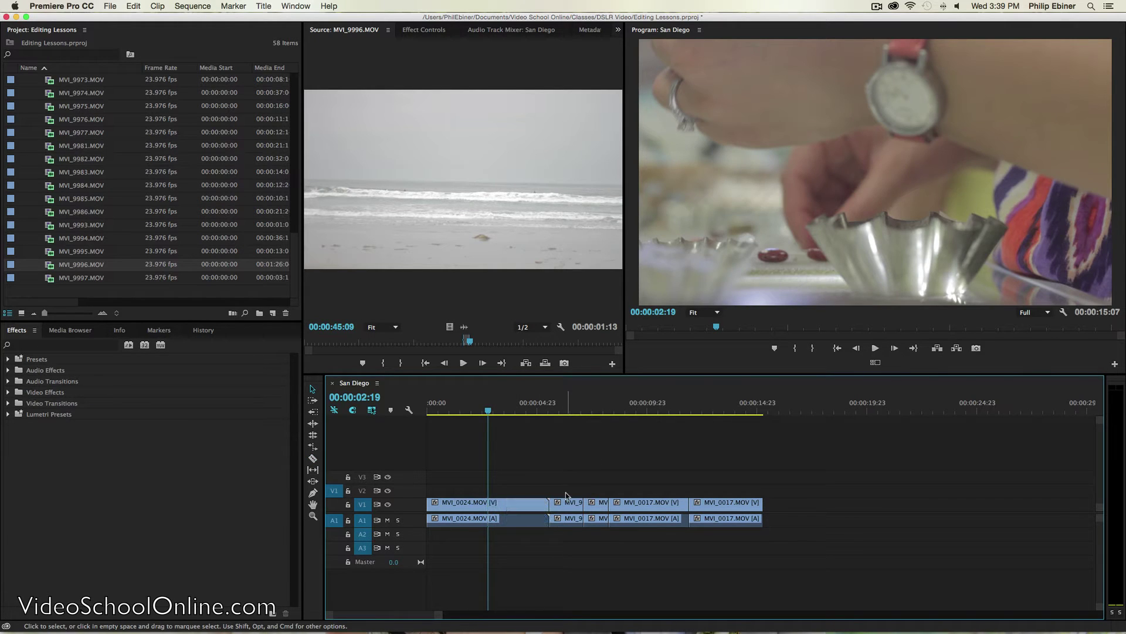
Drag the later clips left over MVI_0024's tail, then return the playhead to 00:00:01:09
left_click_drag(582, 495, 815, 531)
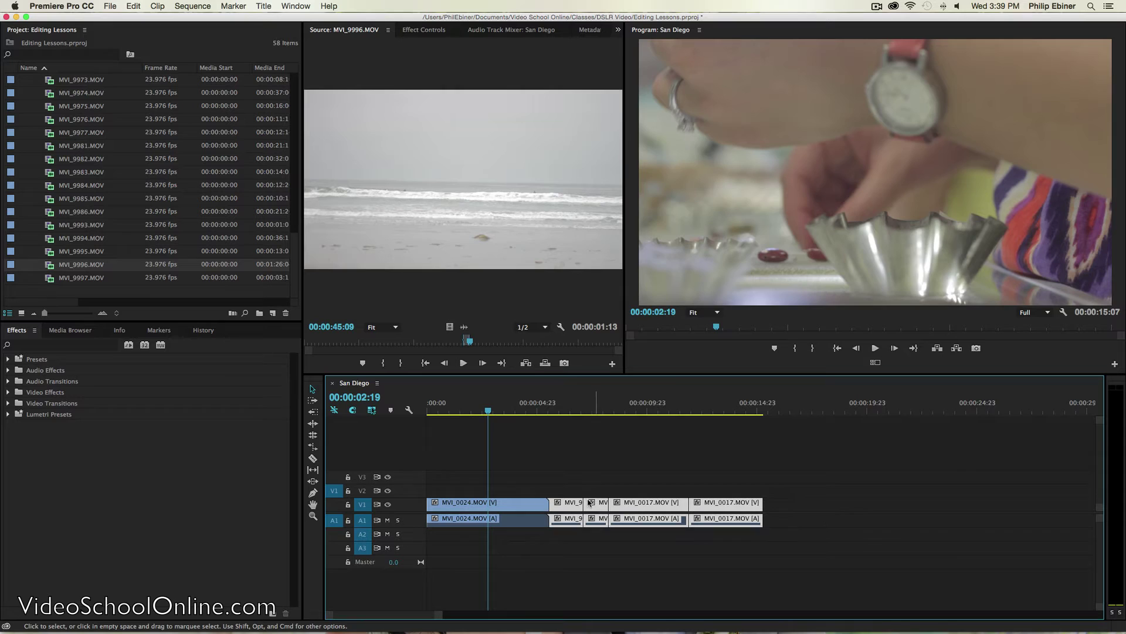
left_click_drag(572, 504, 513, 507)
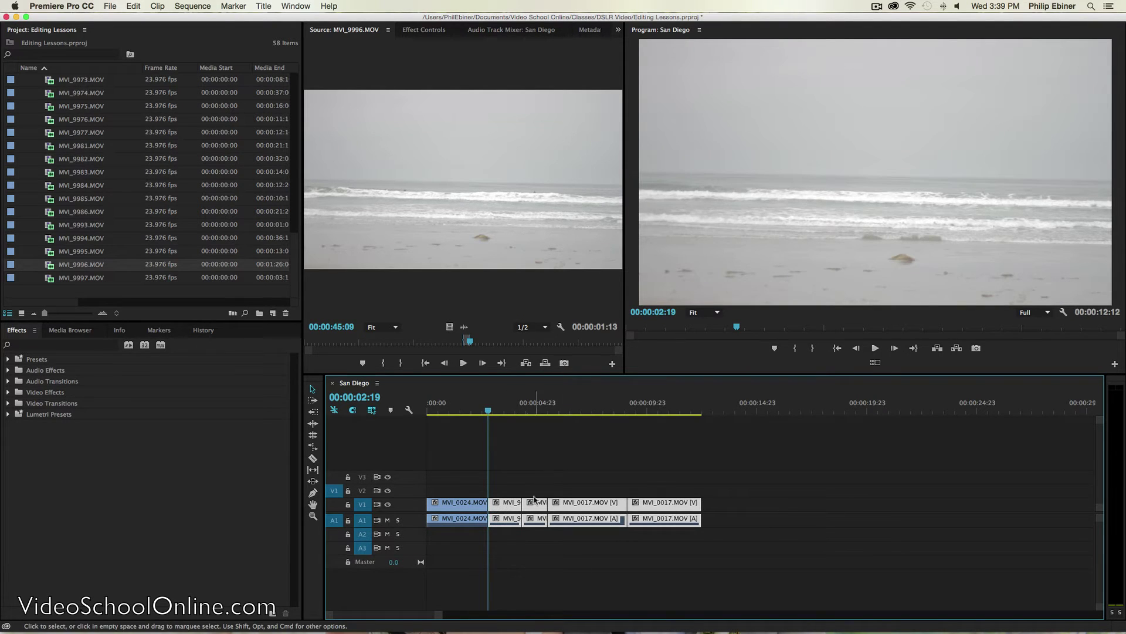
left_click(476, 491)
left_click_drag(487, 414, 427, 414)
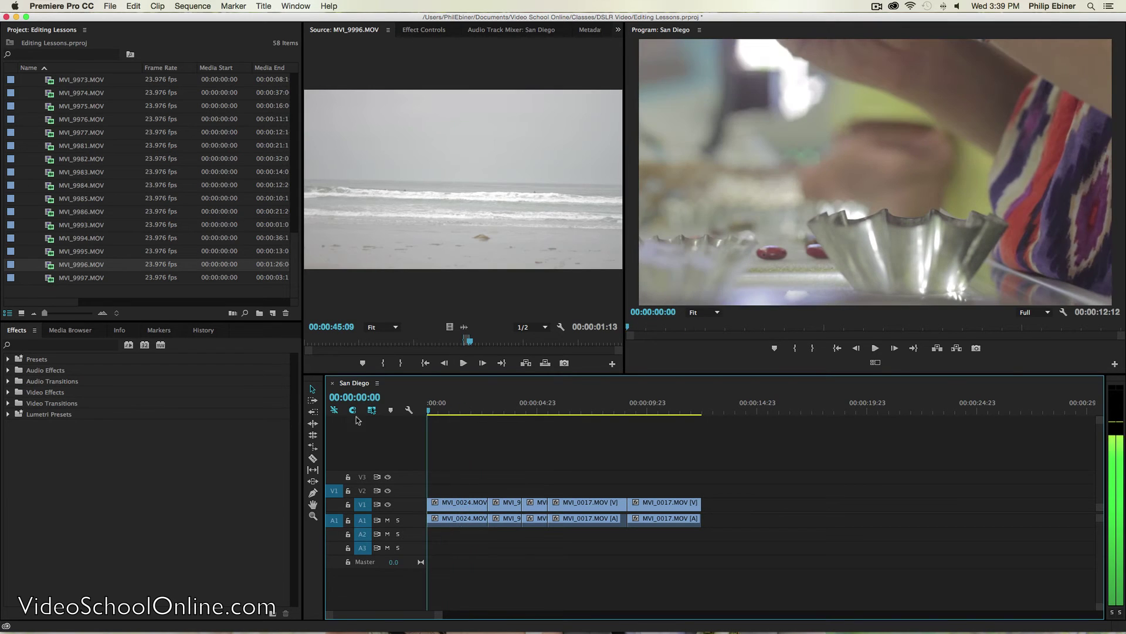
key("space")
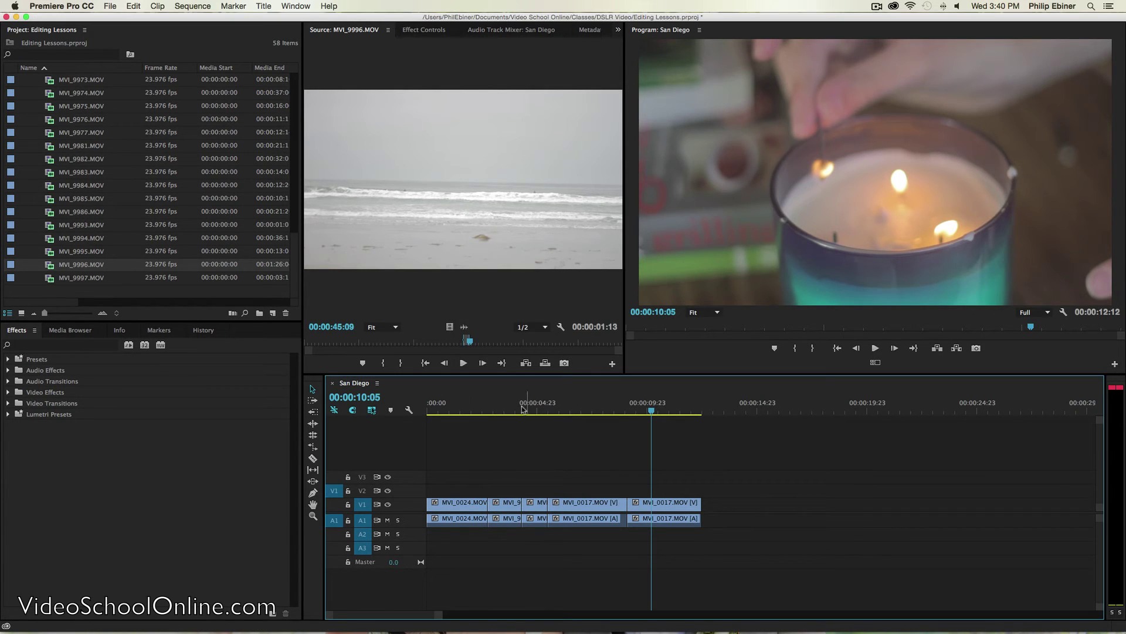
left_click(478, 404)
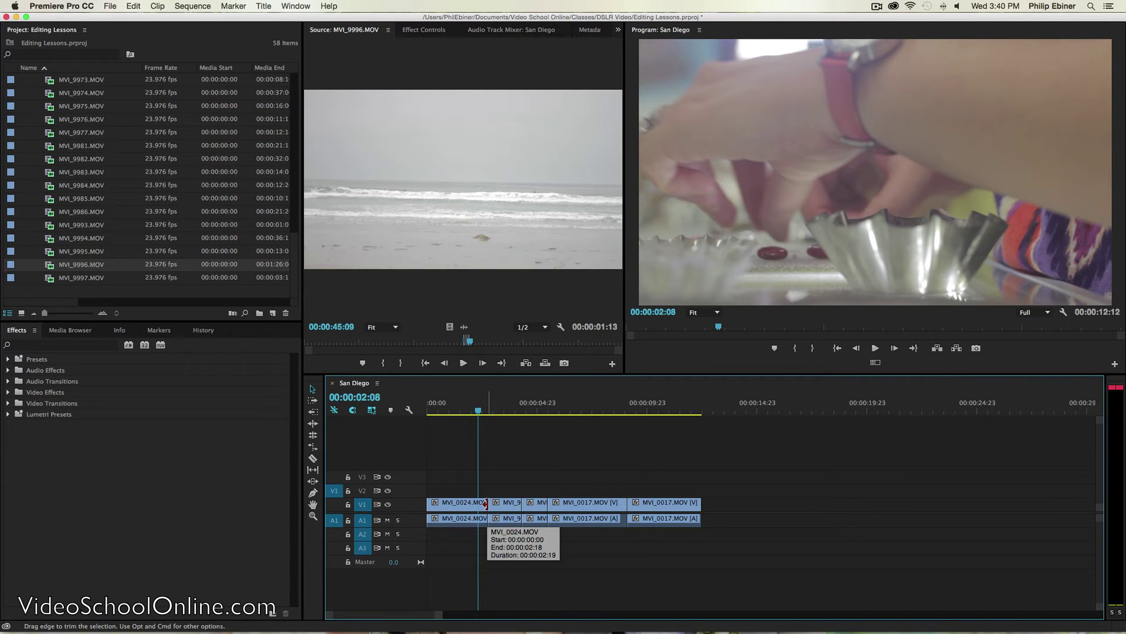
right_click(485, 503)
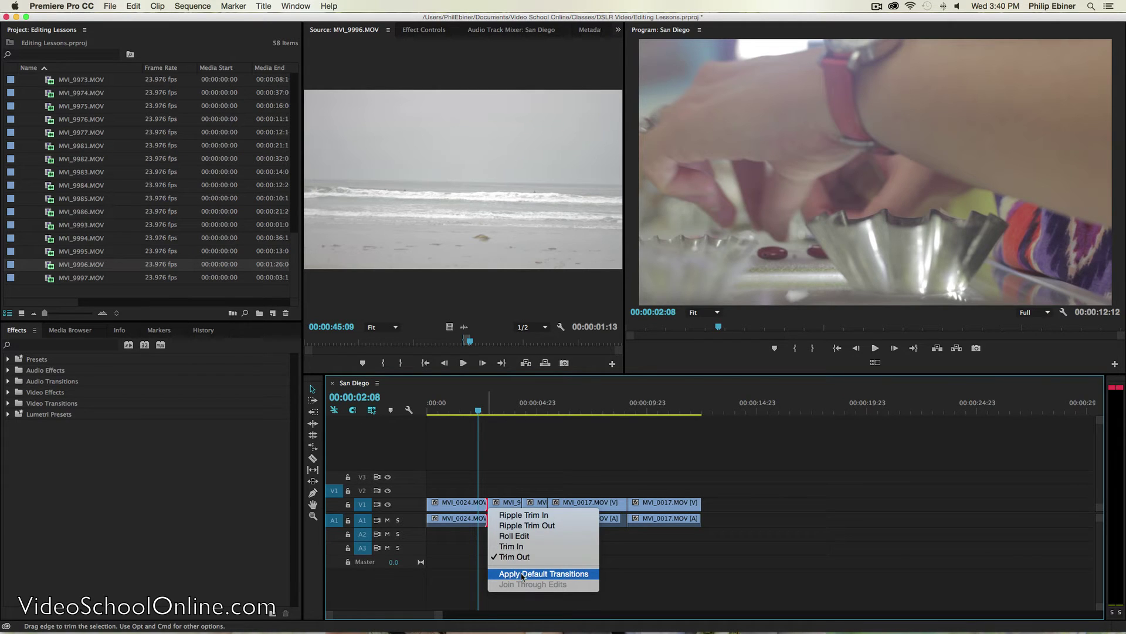
left_click(515, 556)
right_click(487, 502)
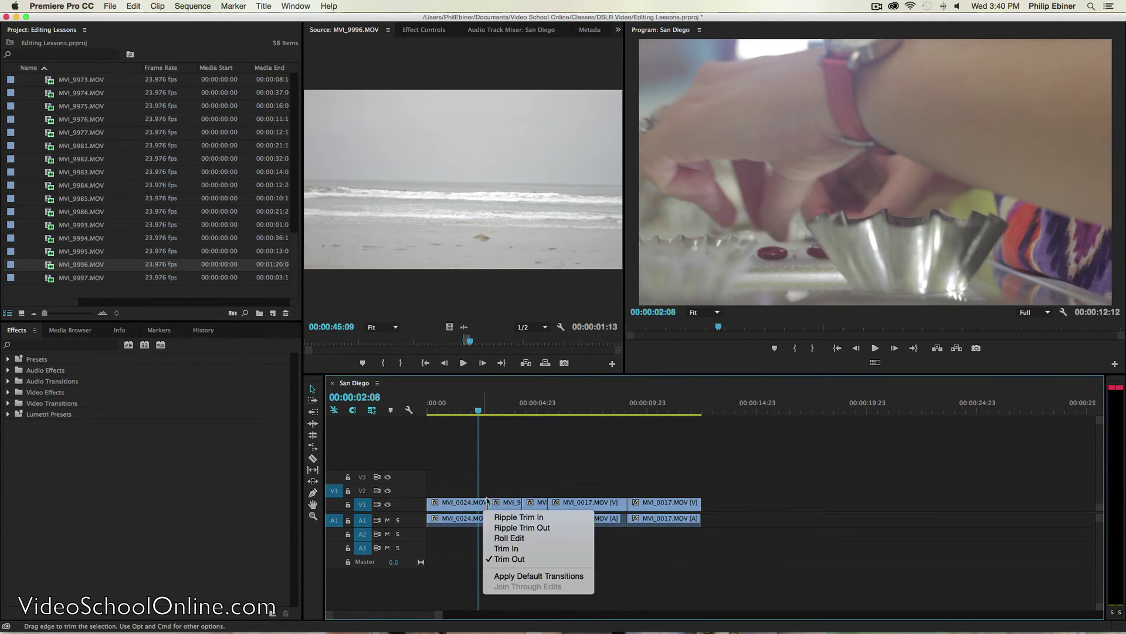
left_click(487, 502)
right_click(492, 504)
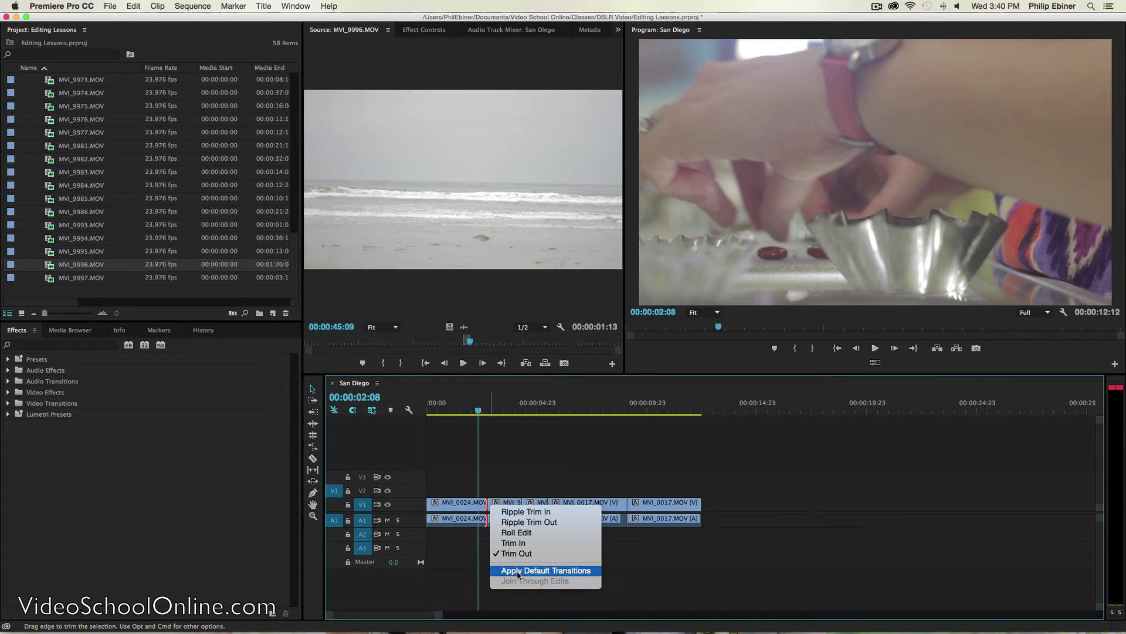
left_click(518, 570)
left_click(468, 411)
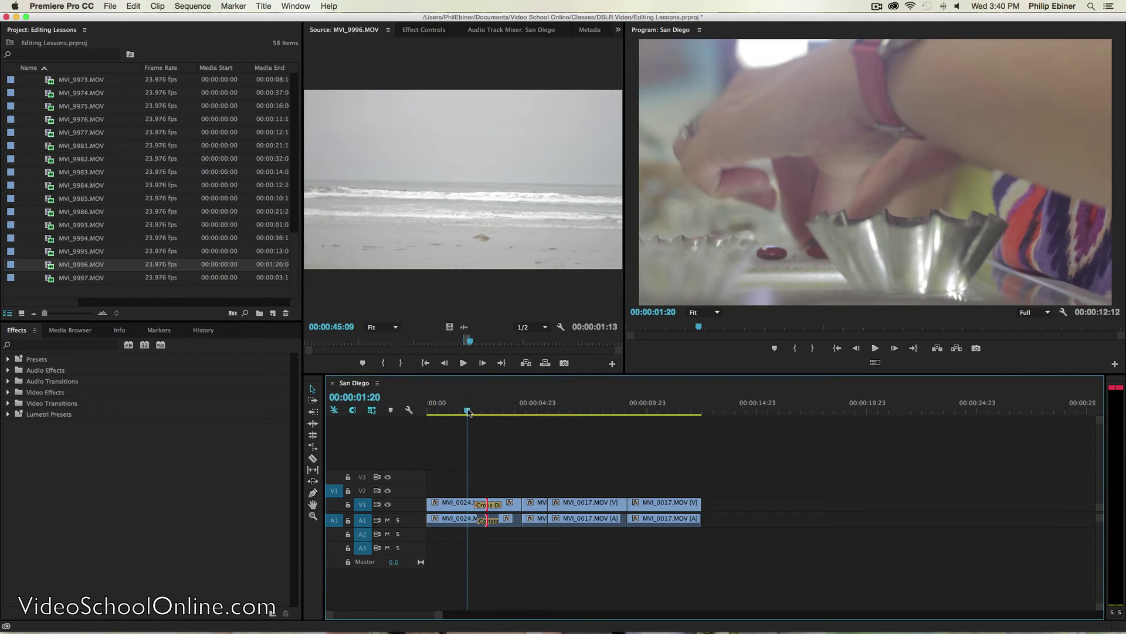
key("space")
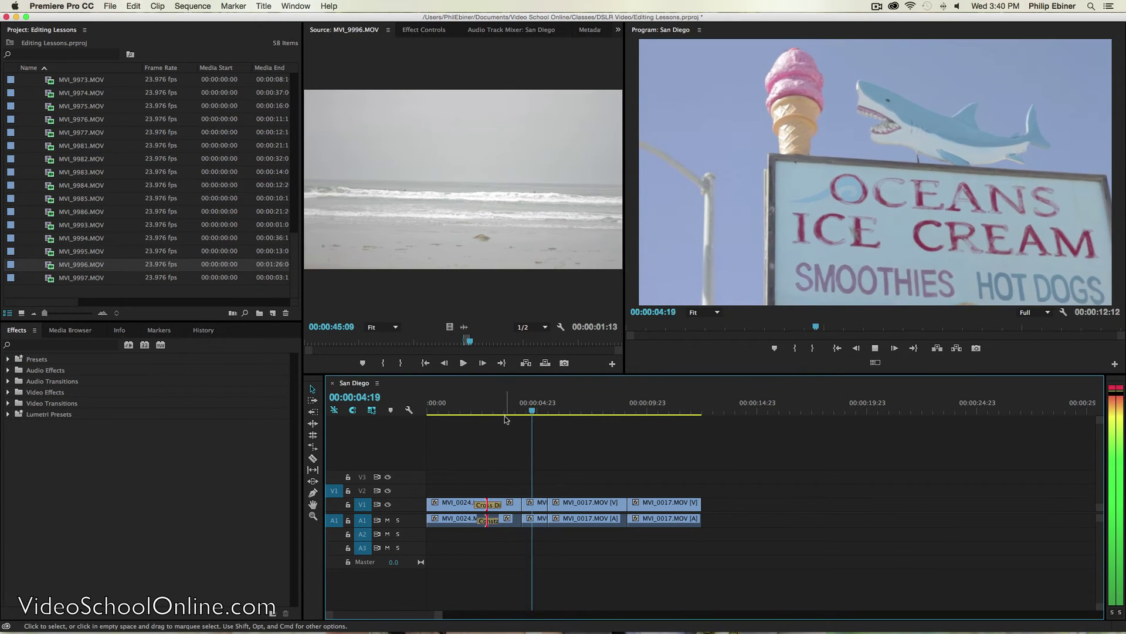
key("space")
Remove the cross dissolve and place Page Peel > Page Turn on the first cut
key("super+z")
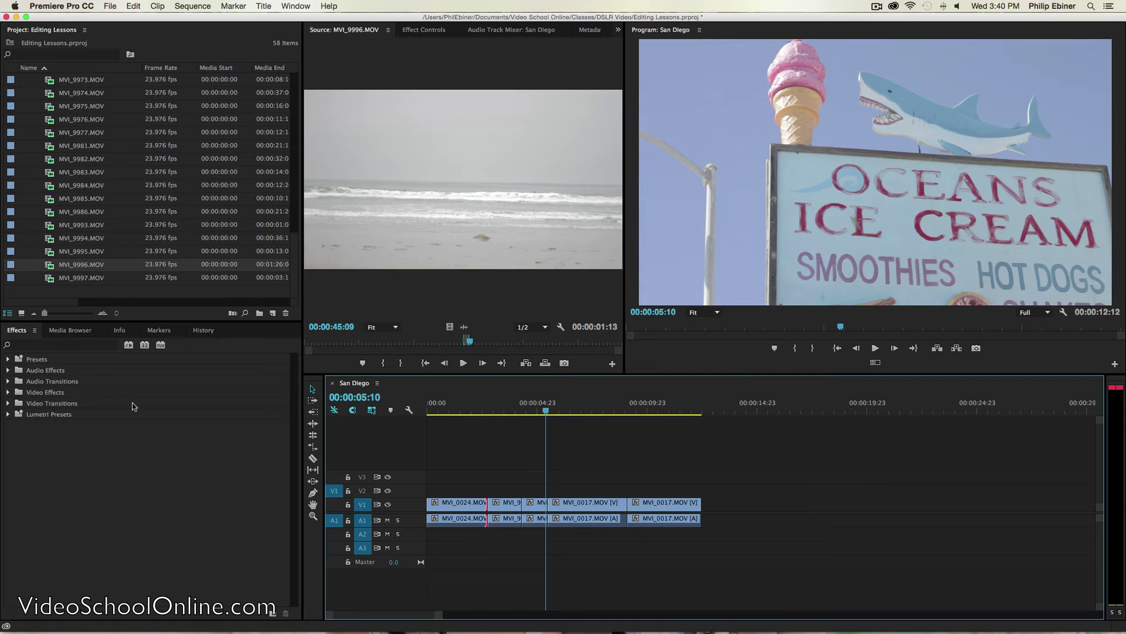
left_click(15, 331)
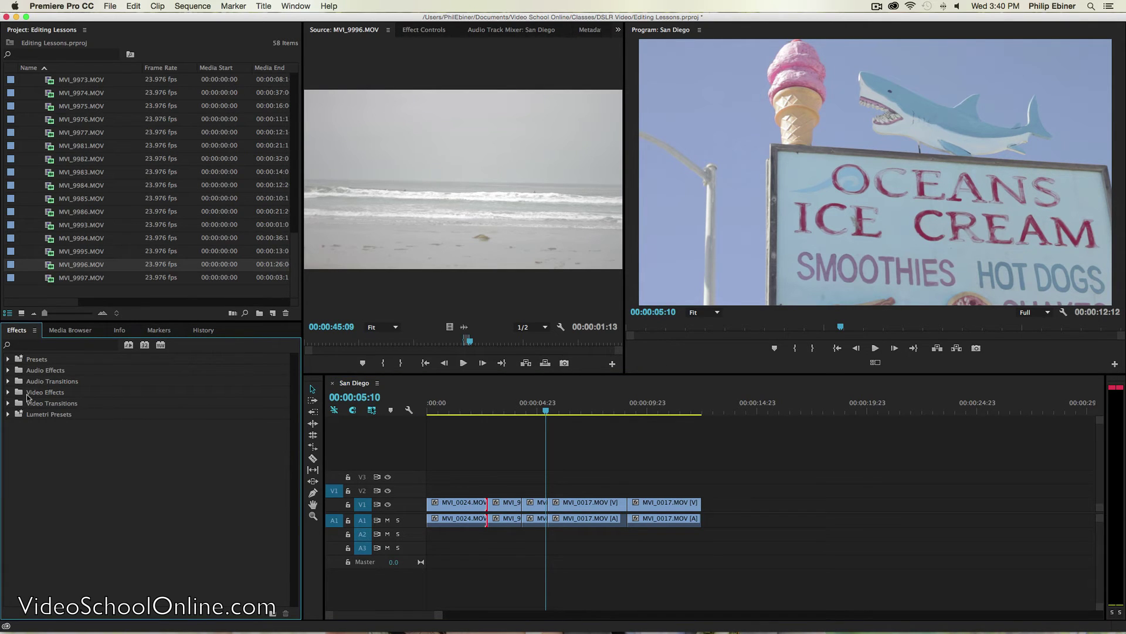
left_click(9, 403)
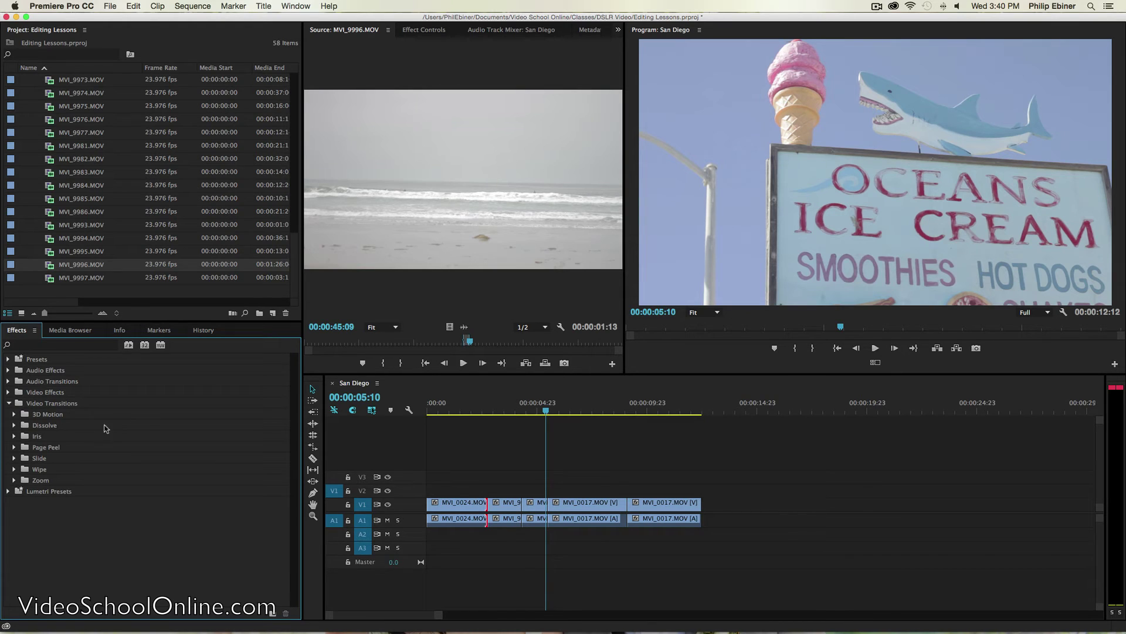
left_click(13, 448)
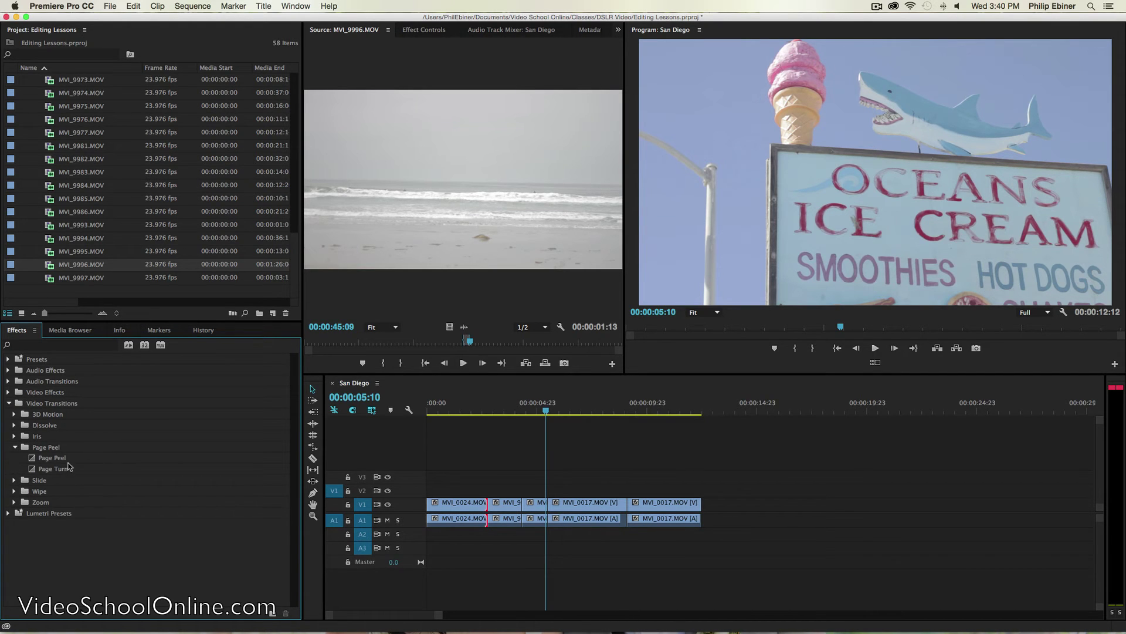
left_click_drag(62, 469, 481, 496)
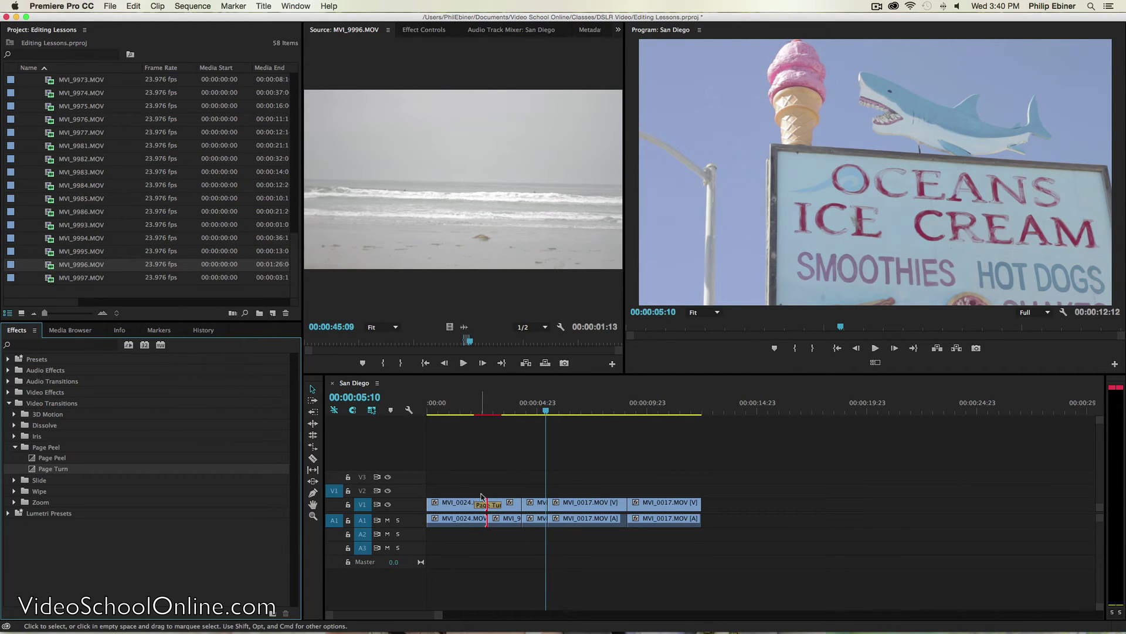
Preview the Page Turn from 00:00:02:02 to 00:00:05:03 and collapse Page Peel
left_click(473, 410)
key("space")
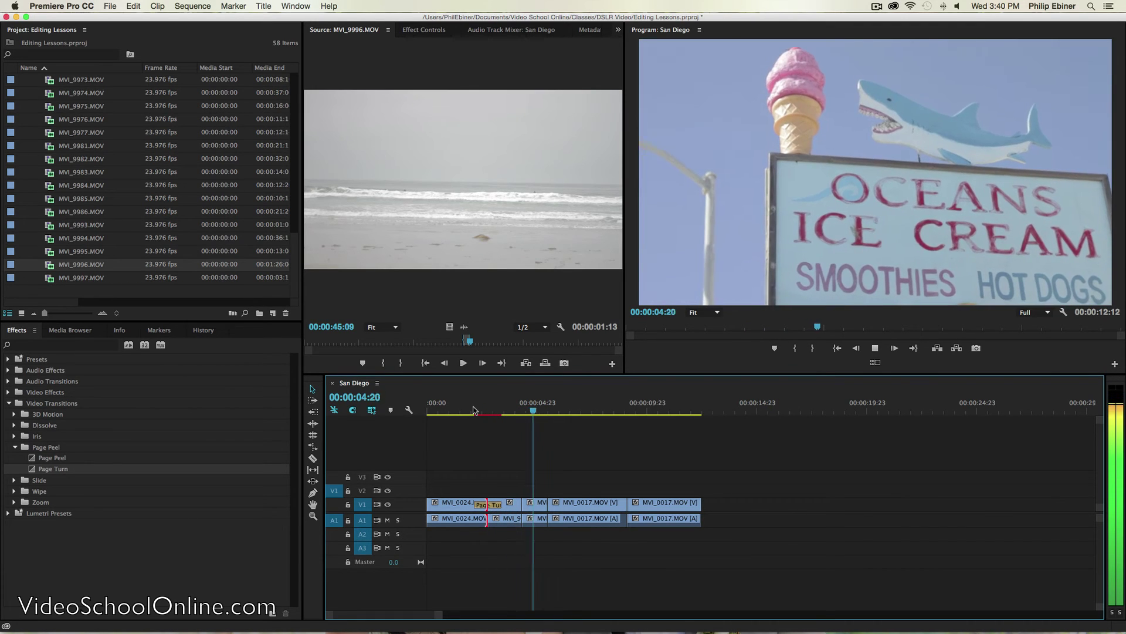
key("space")
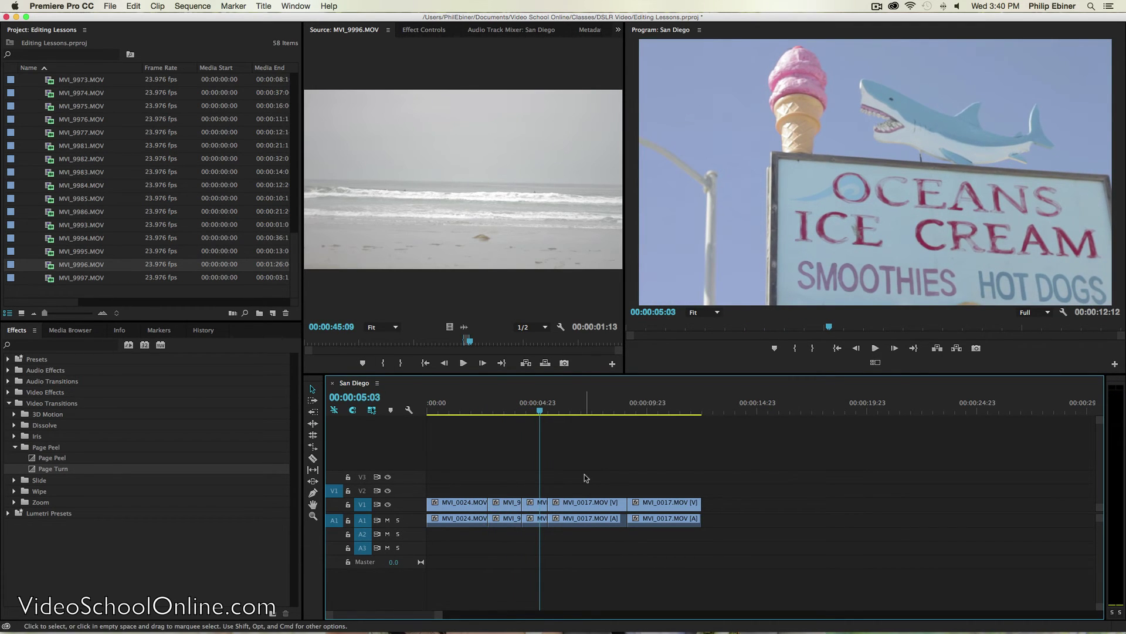
left_click(15, 447)
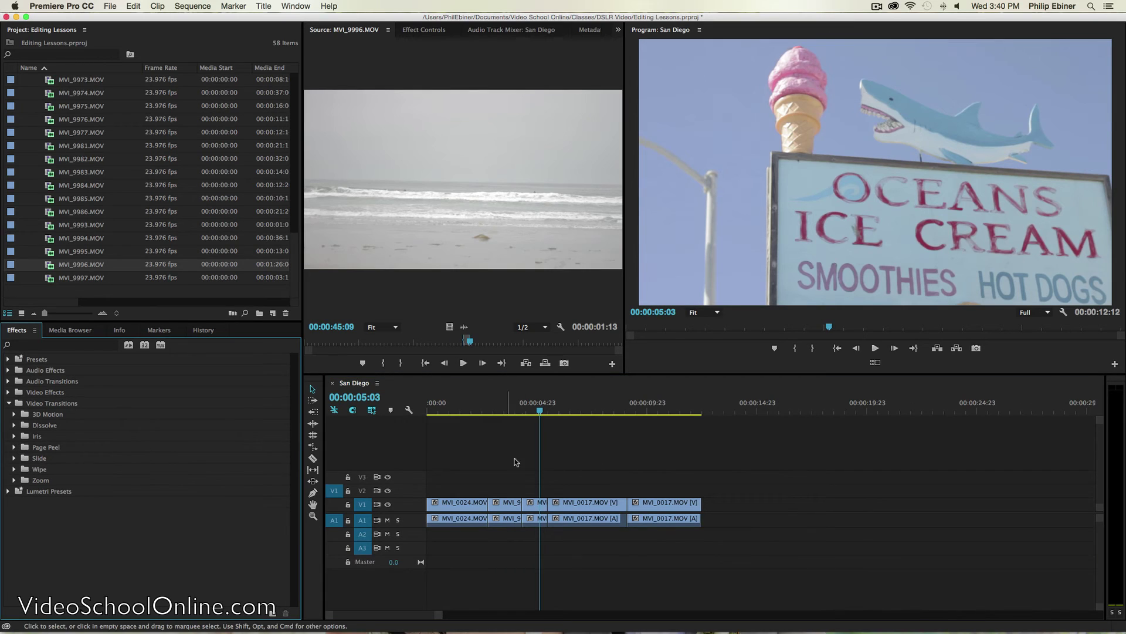